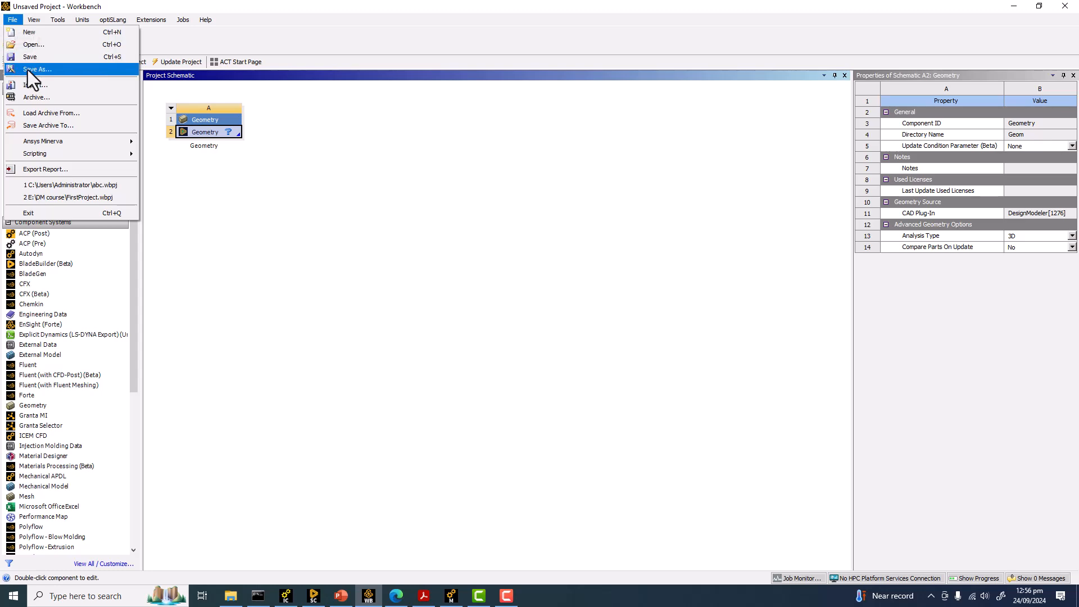
Open the FirstProject .wbpj project from the DM course folder on the E: drive, discarding changes to the unsaved project.
click(30, 47)
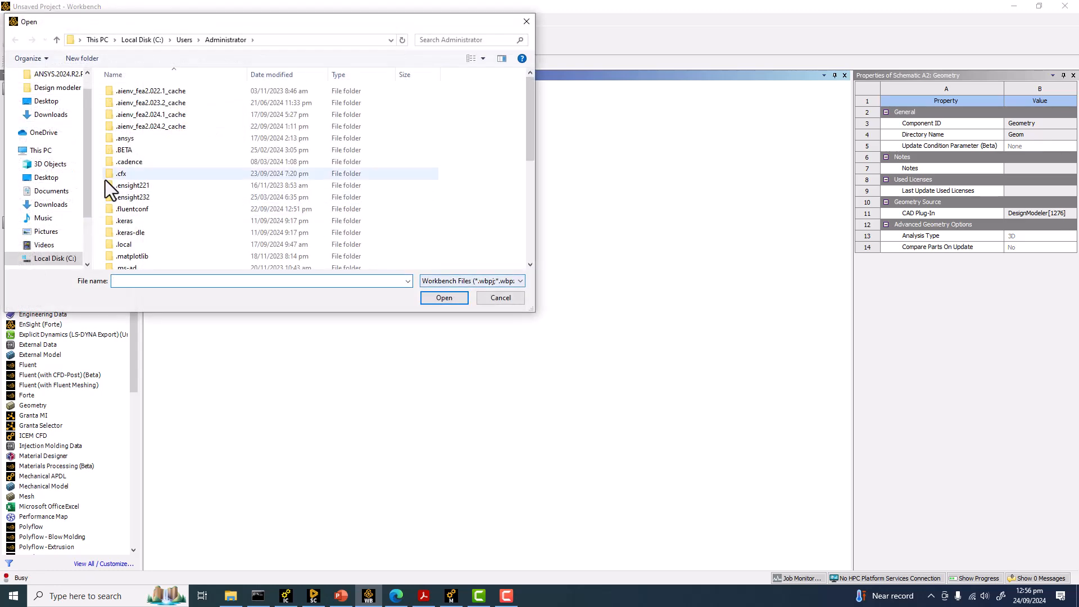
scroll(51, 225, down, 2)
click(55, 232)
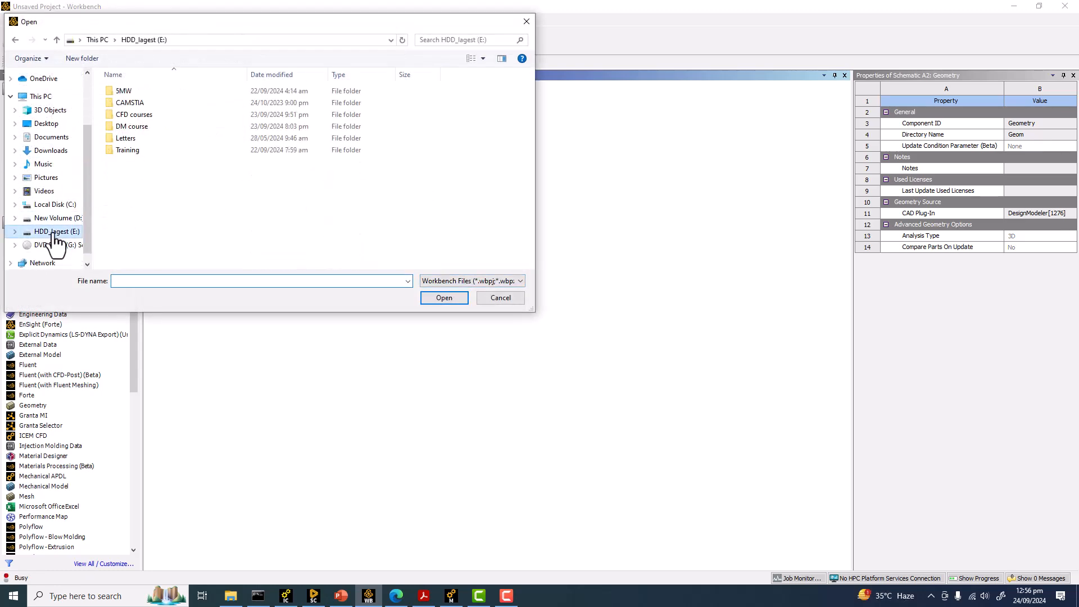
click(140, 126)
double_click(140, 127)
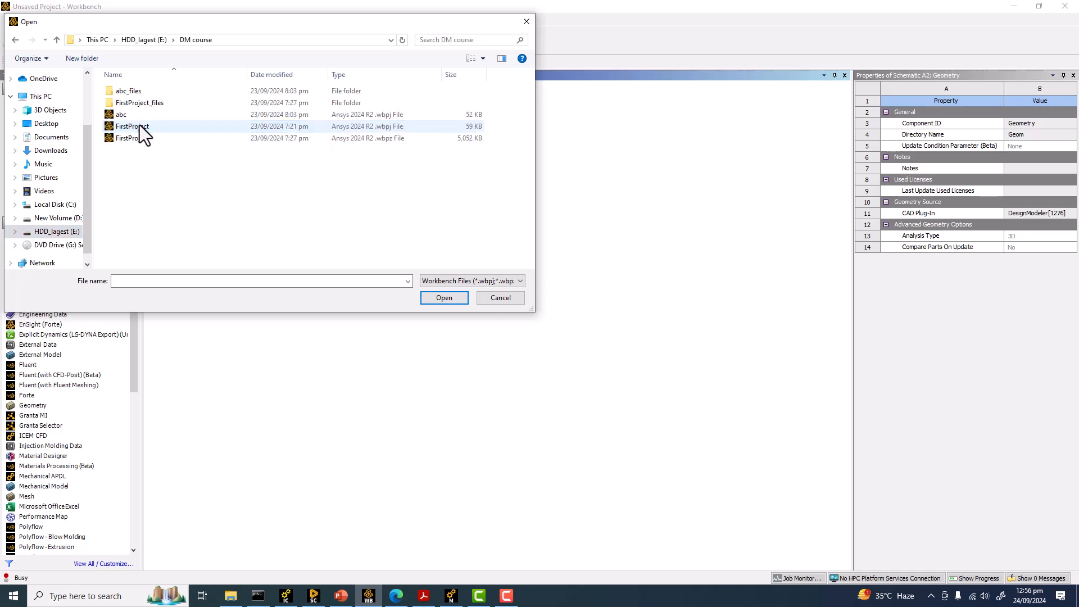
click(126, 127)
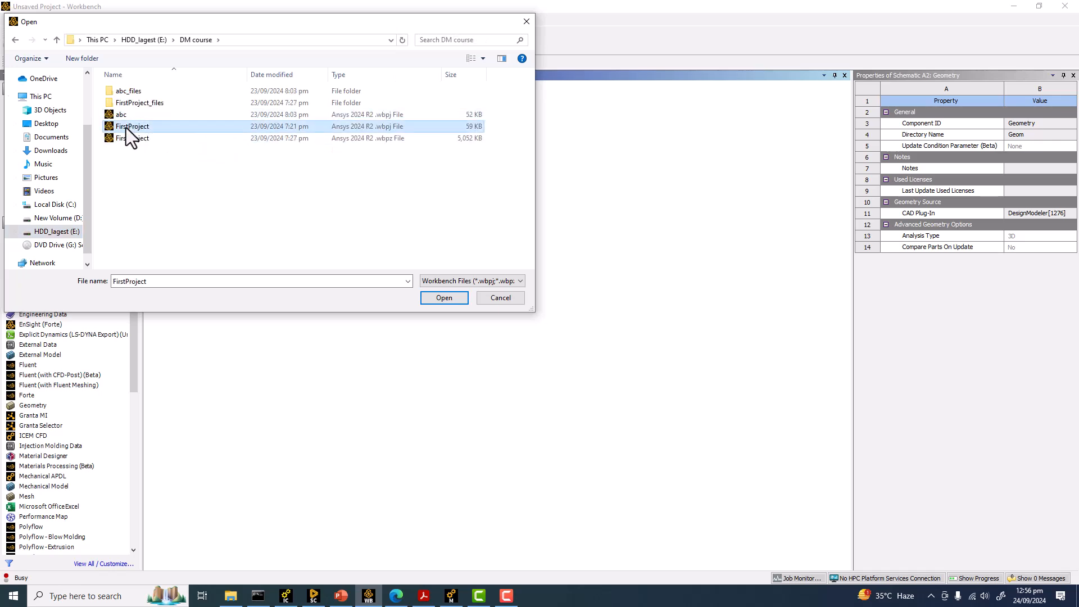
double_click(126, 127)
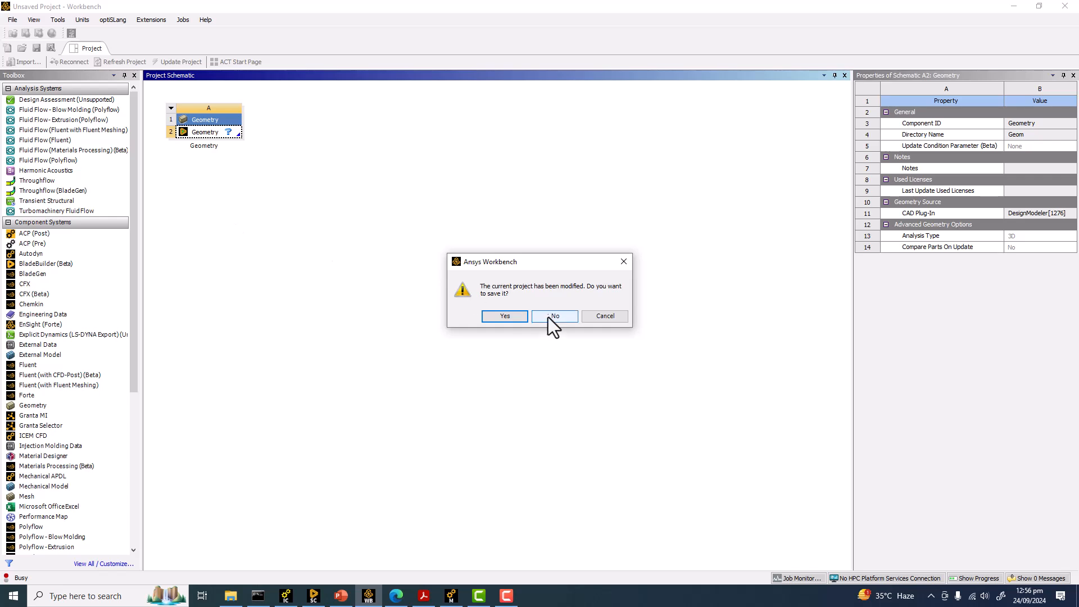
click(549, 317)
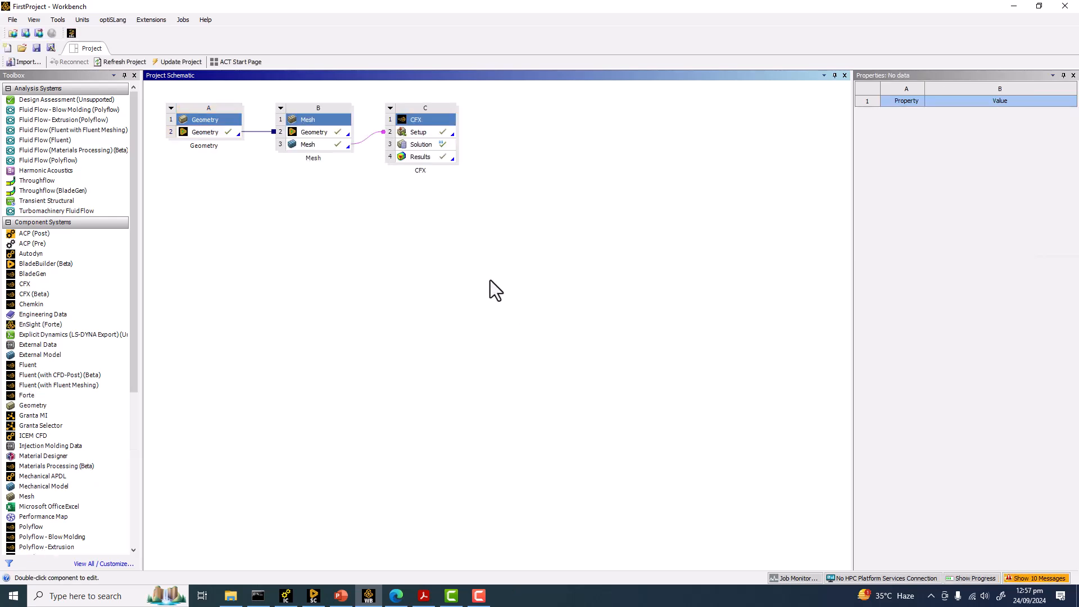
Open the Geometry cell in DesignModeler and make Cylinder1's Axis Z Component a design parameter named Cylinder1.length.
double_click(211, 134)
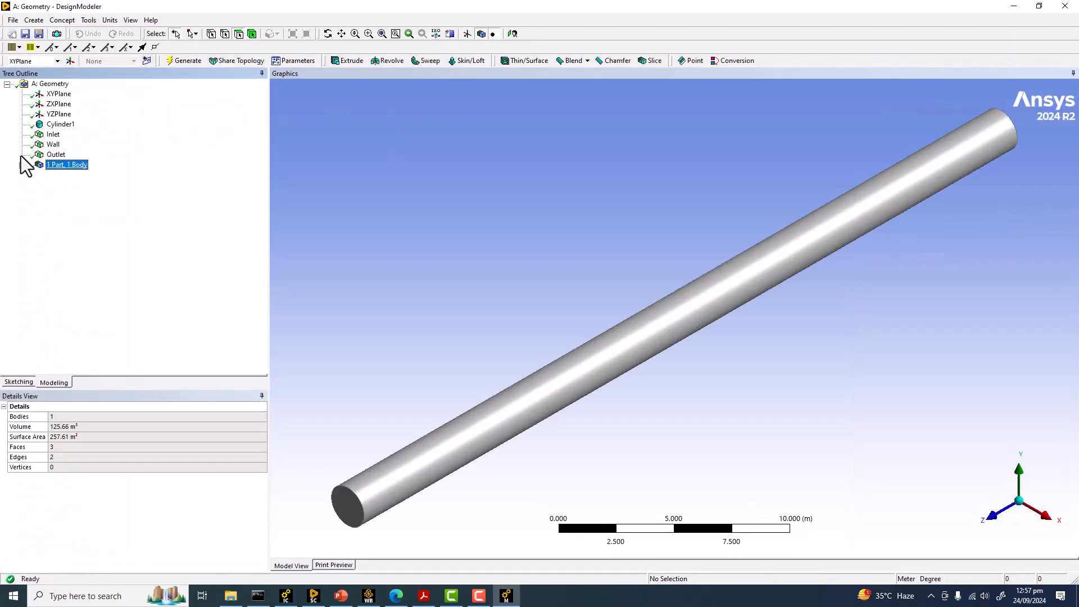
click(62, 125)
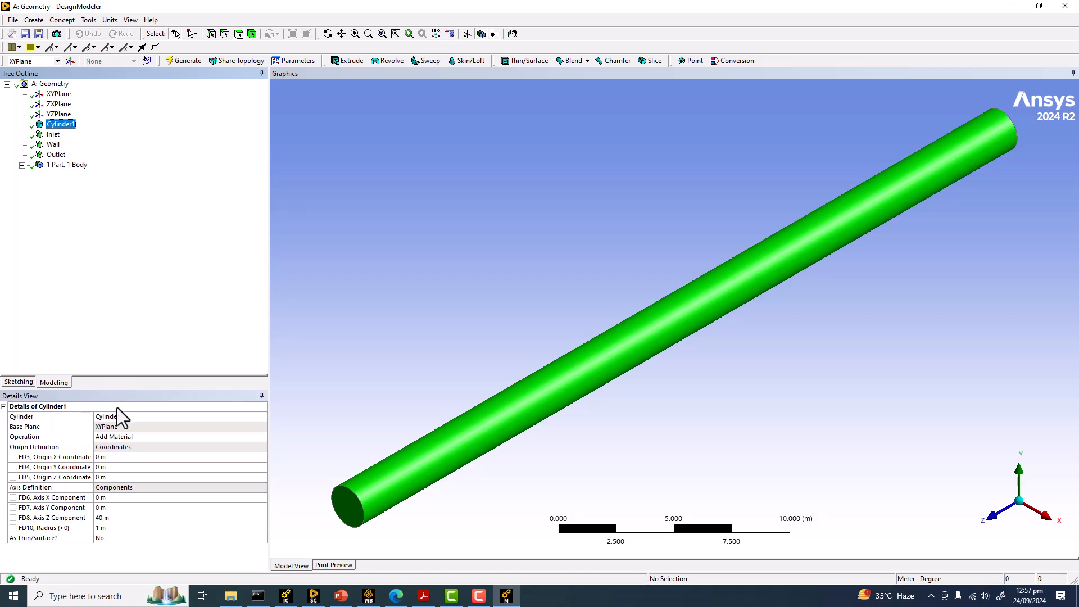
click(13, 518)
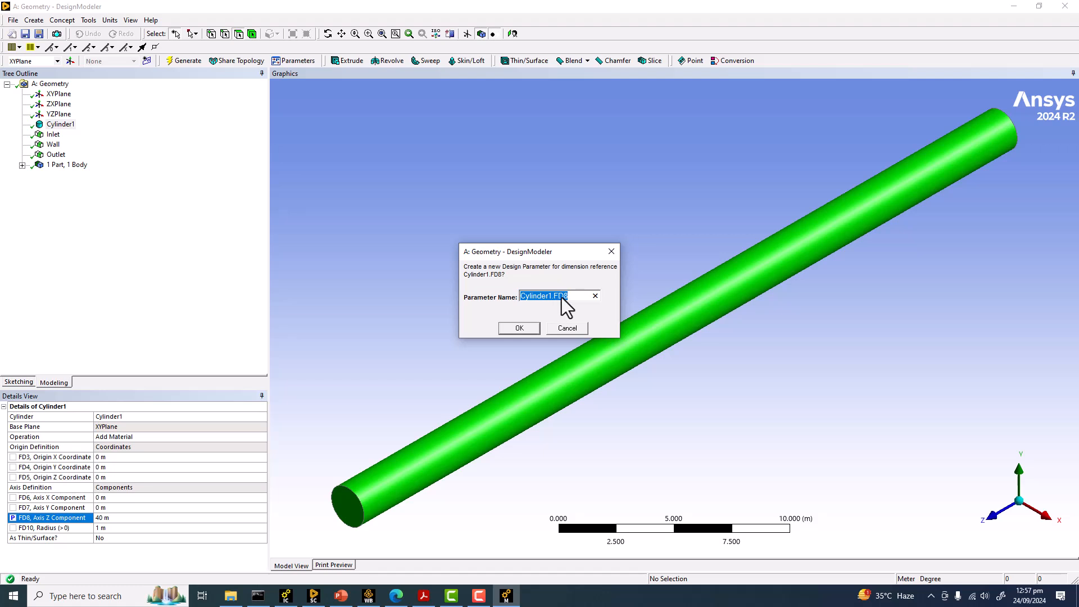
drag(554, 294, 574, 296)
text(length)
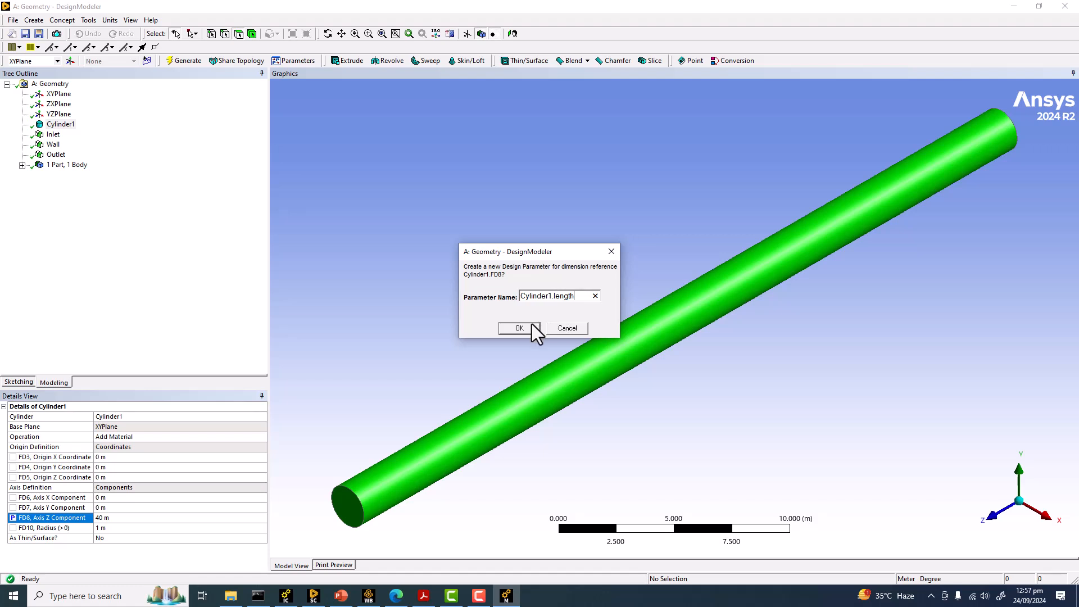
click(532, 326)
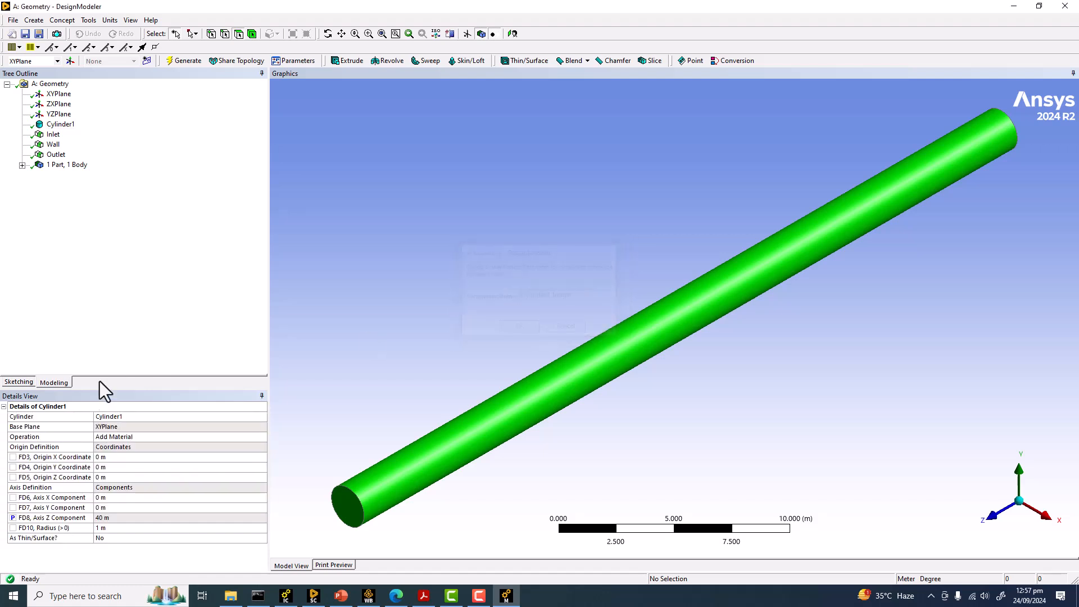
Make the radius (FD10) of Cylinder1 a design parameter.
click(11, 527)
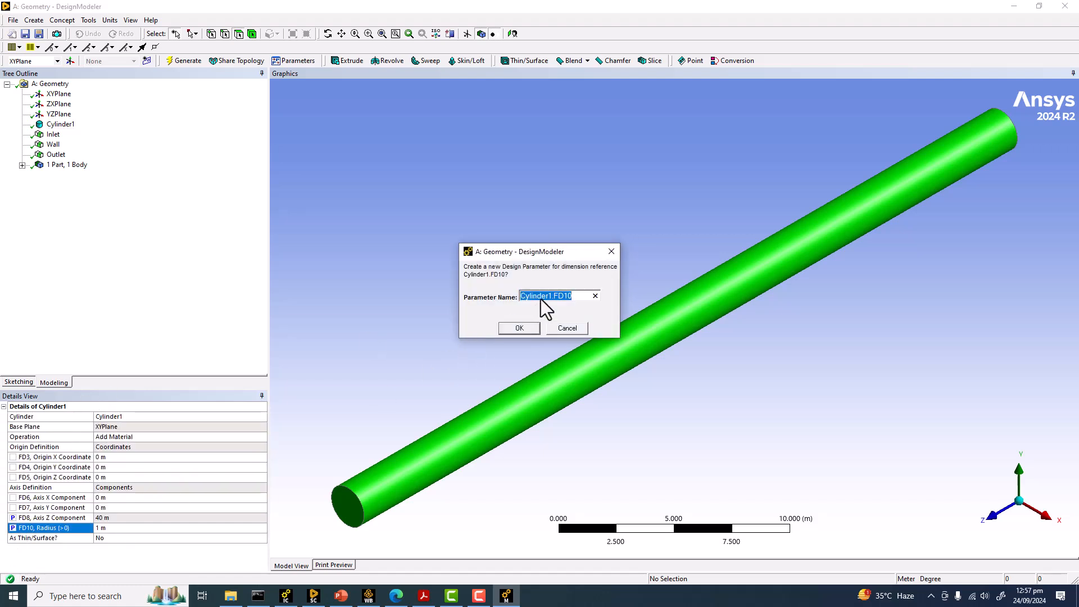
click(557, 297)
drag(556, 297, 583, 298)
click(511, 330)
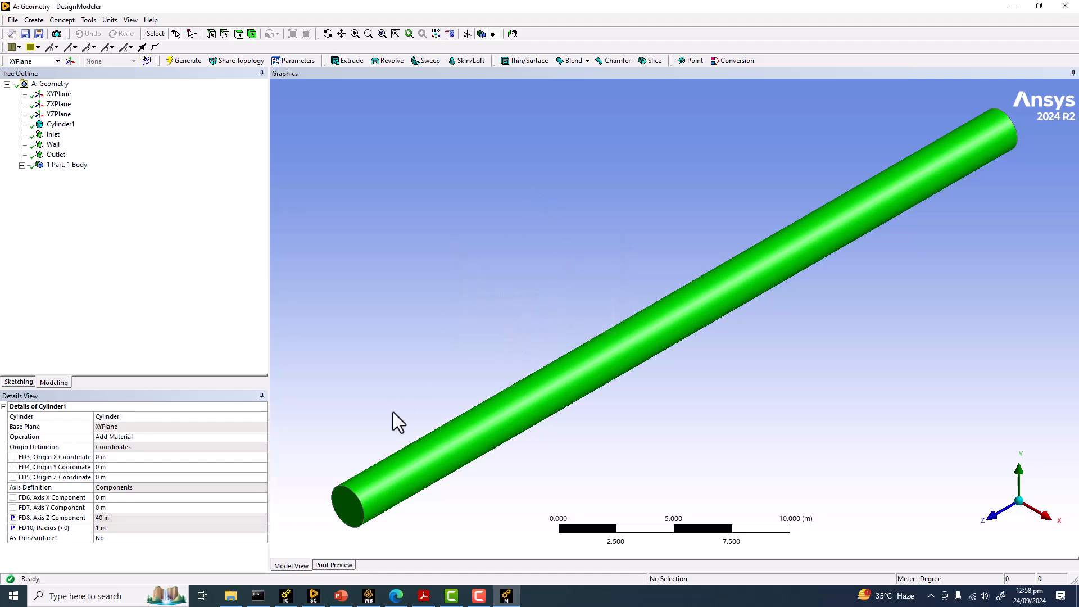
Switch to Workbench, open the CFX Results in CFD-Post and insert a table named Table 1.
click(369, 596)
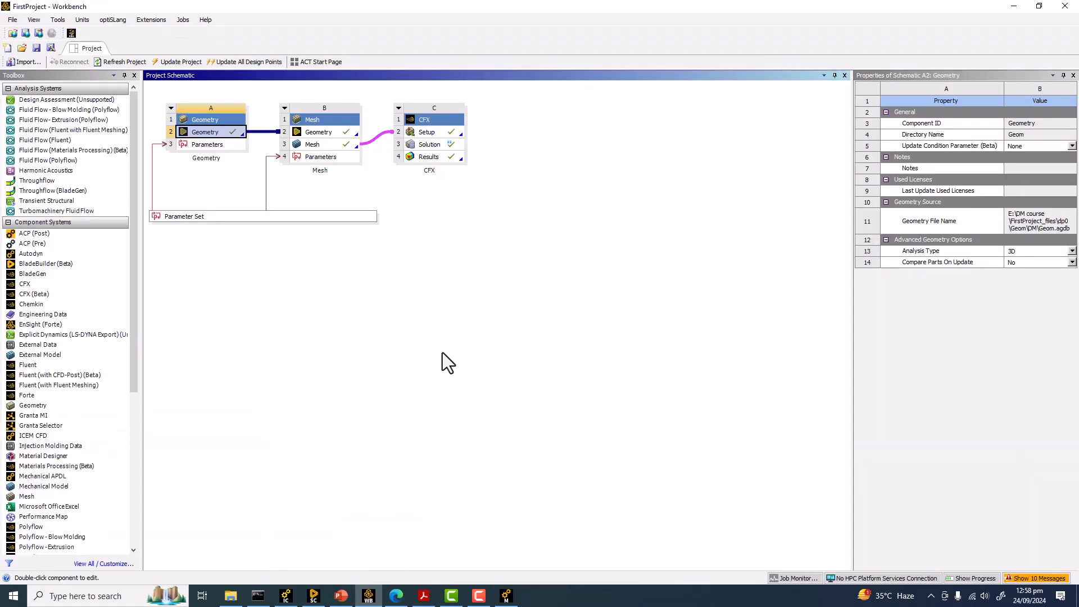
double_click(432, 156)
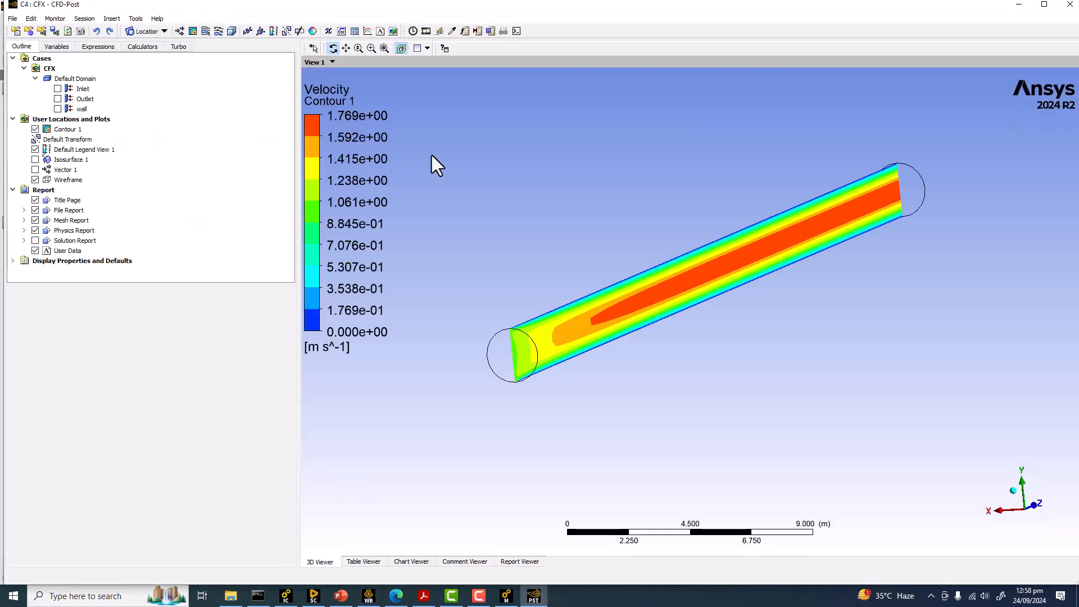
click(355, 31)
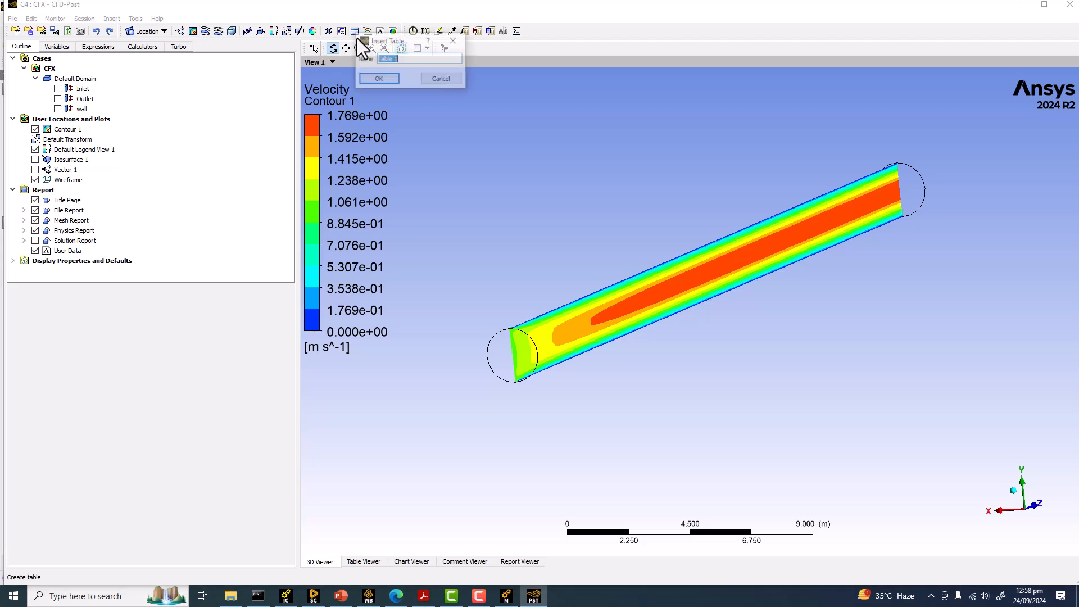
click(379, 81)
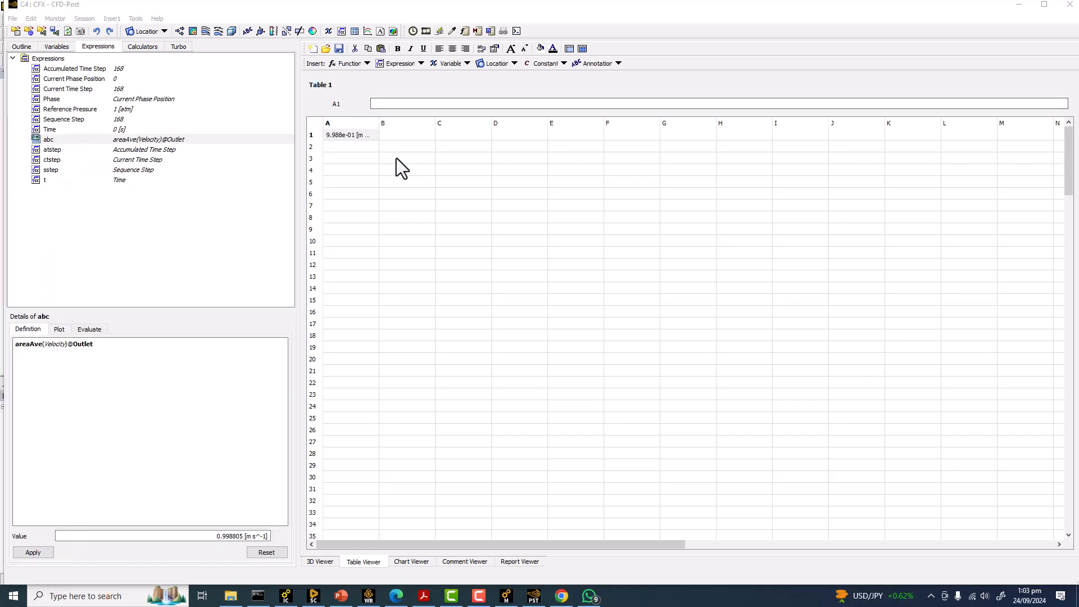
Check the formula in cell A1 of Table 1 and widen column A to fit its full value.
click(362, 136)
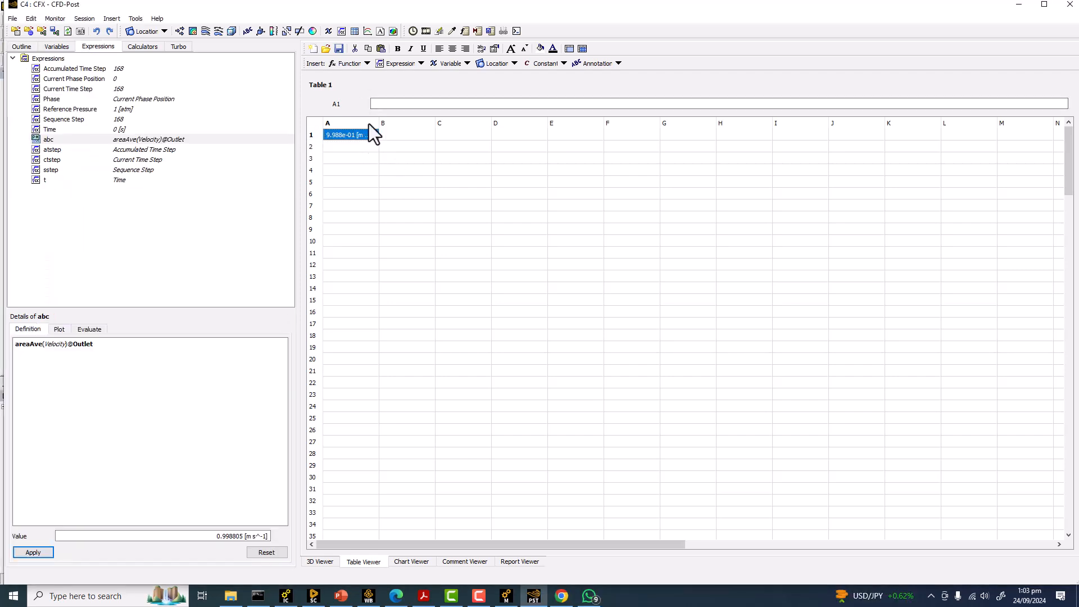
double_click(349, 136)
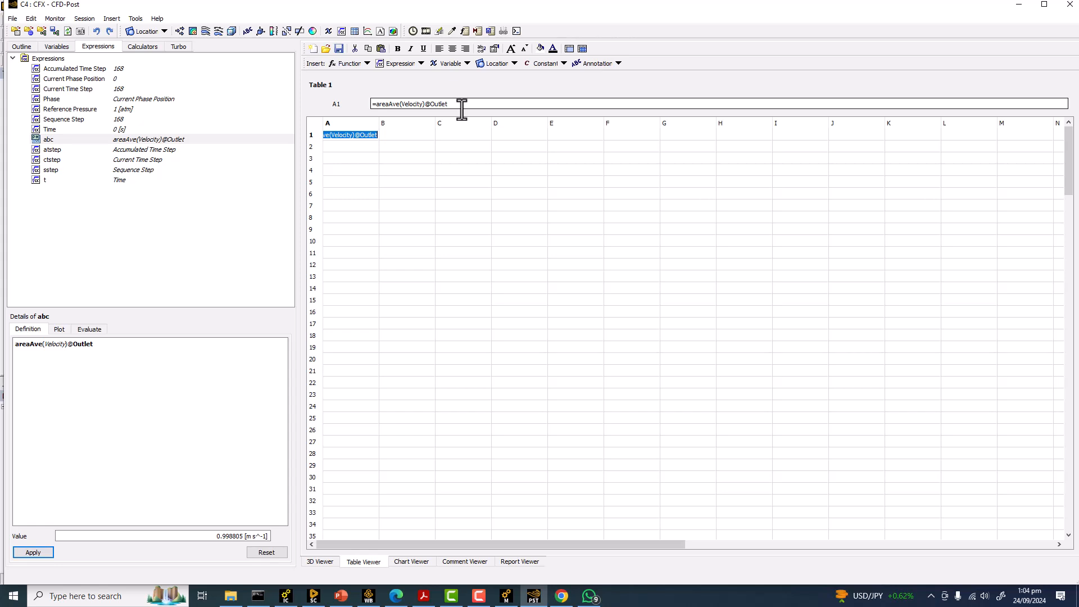
key(Return)
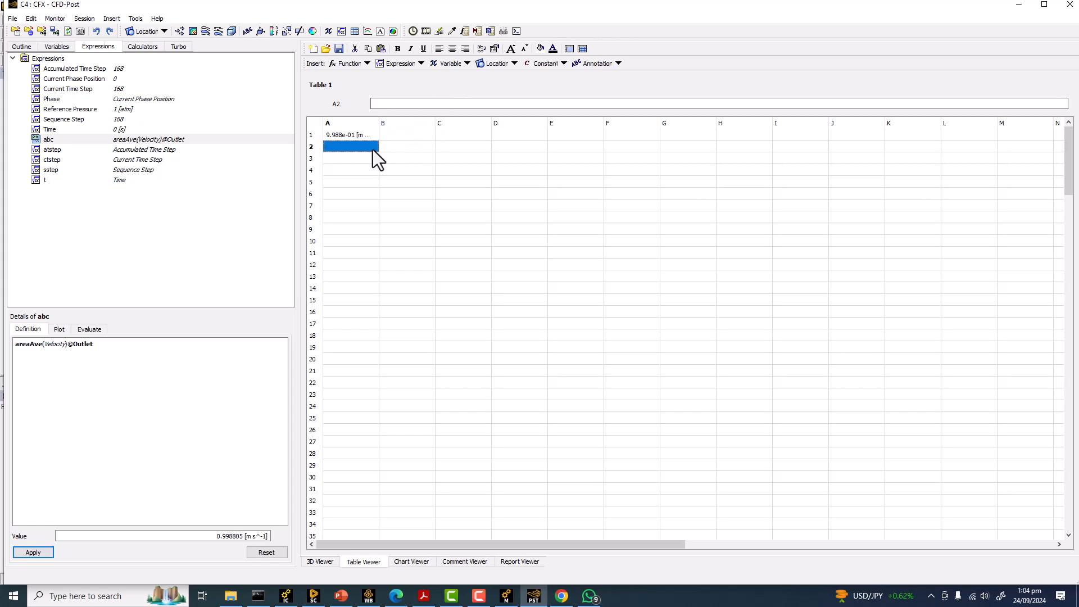
click(368, 135)
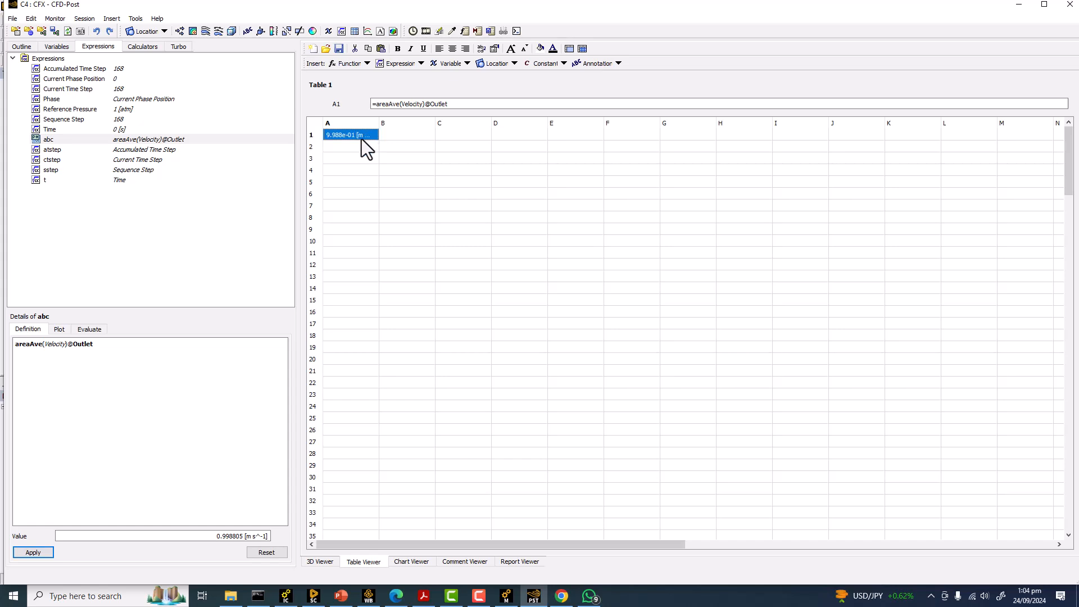
key(Down)
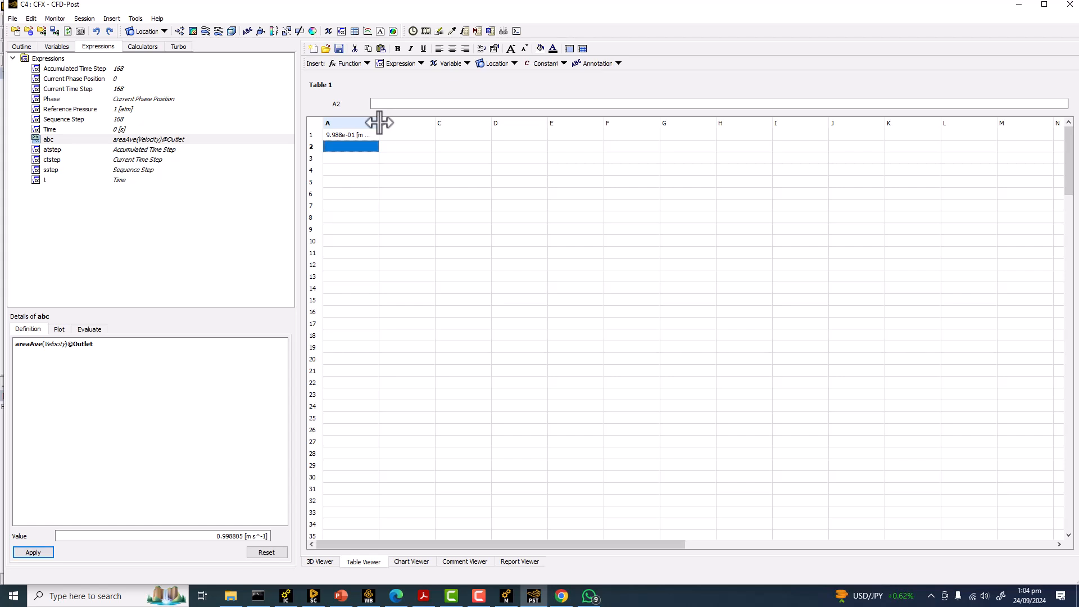
drag(380, 123, 399, 122)
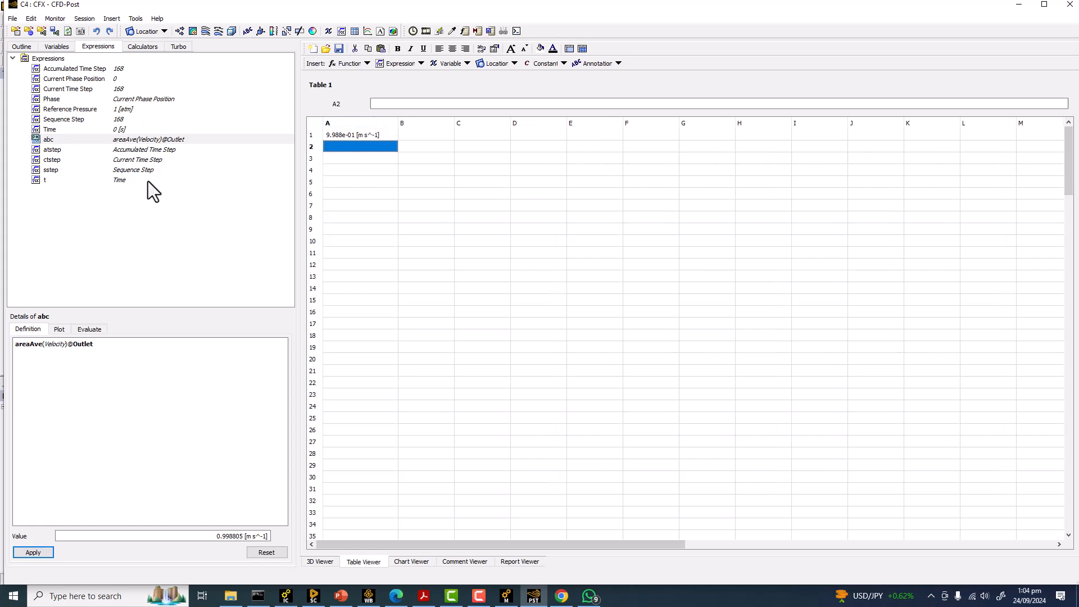
Deselect the expression abc as a Workbench parameter and set it again as a Workbench output parameter.
click(60, 139)
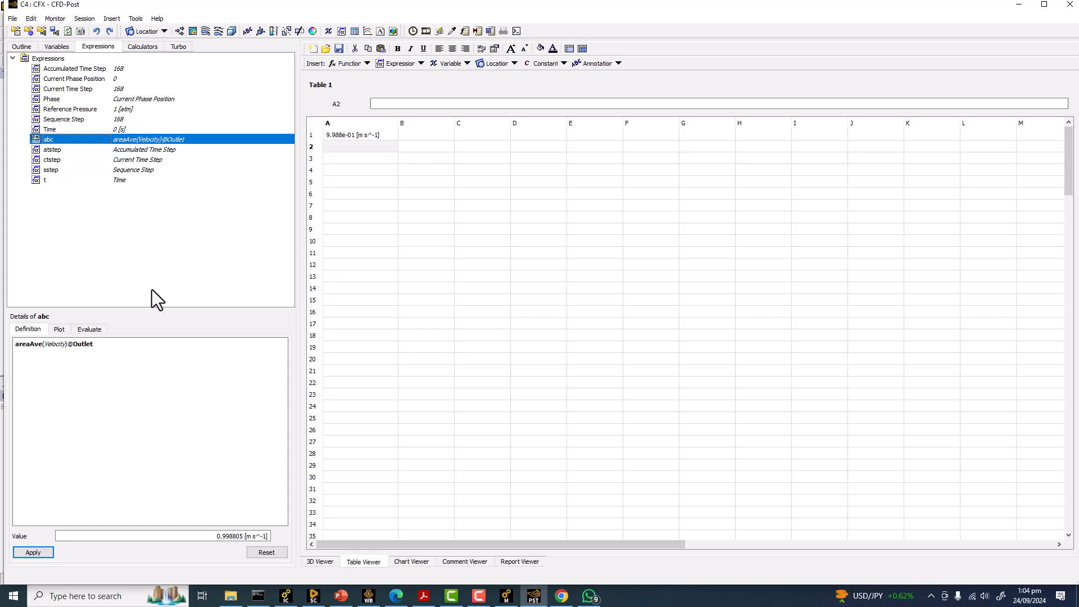
right_click(70, 141)
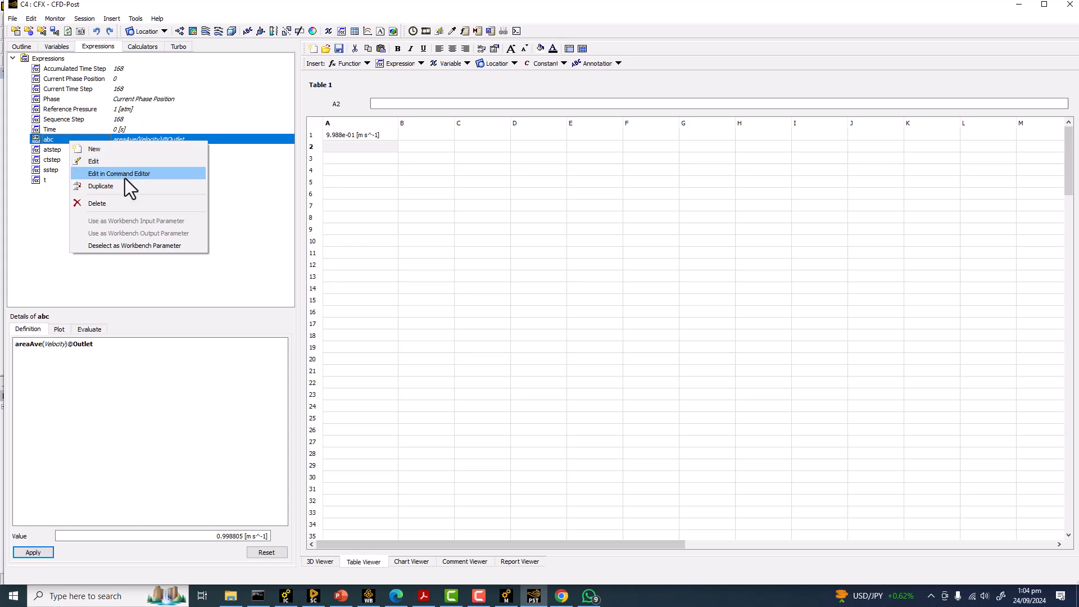
click(127, 245)
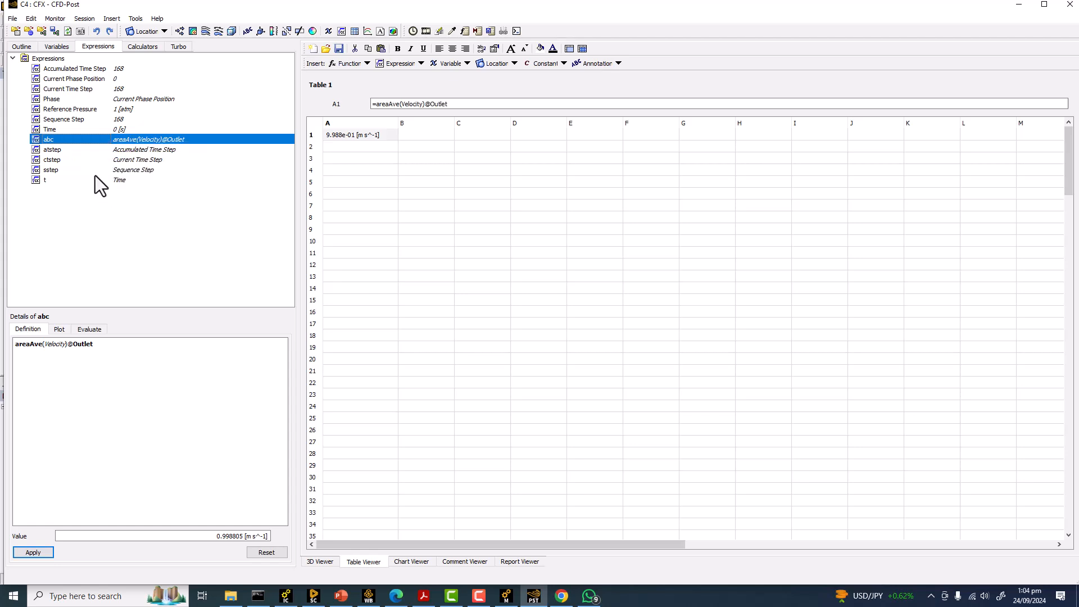
right_click(59, 140)
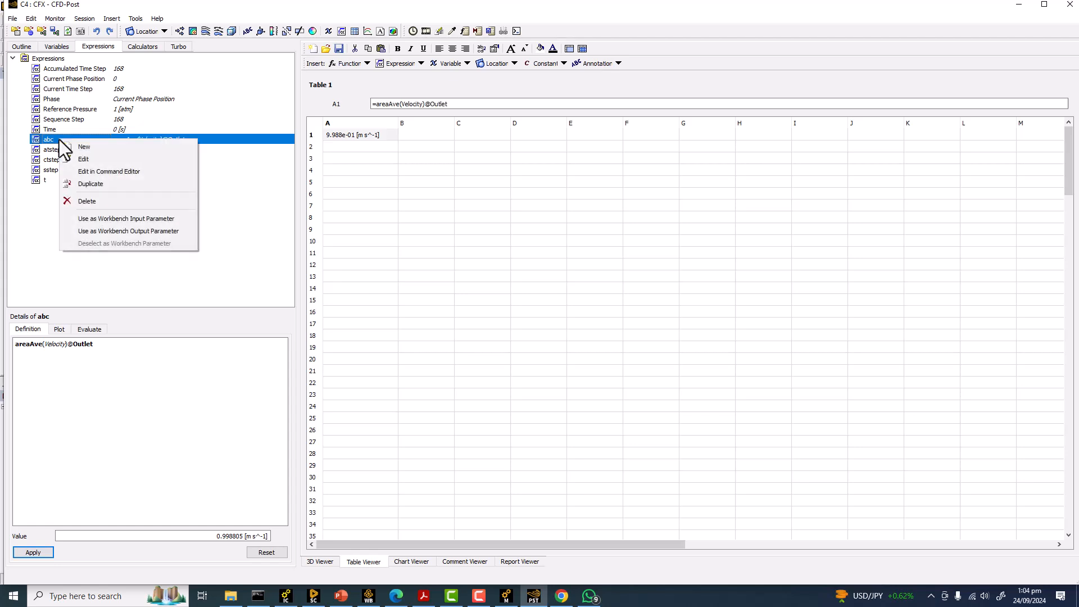
click(110, 230)
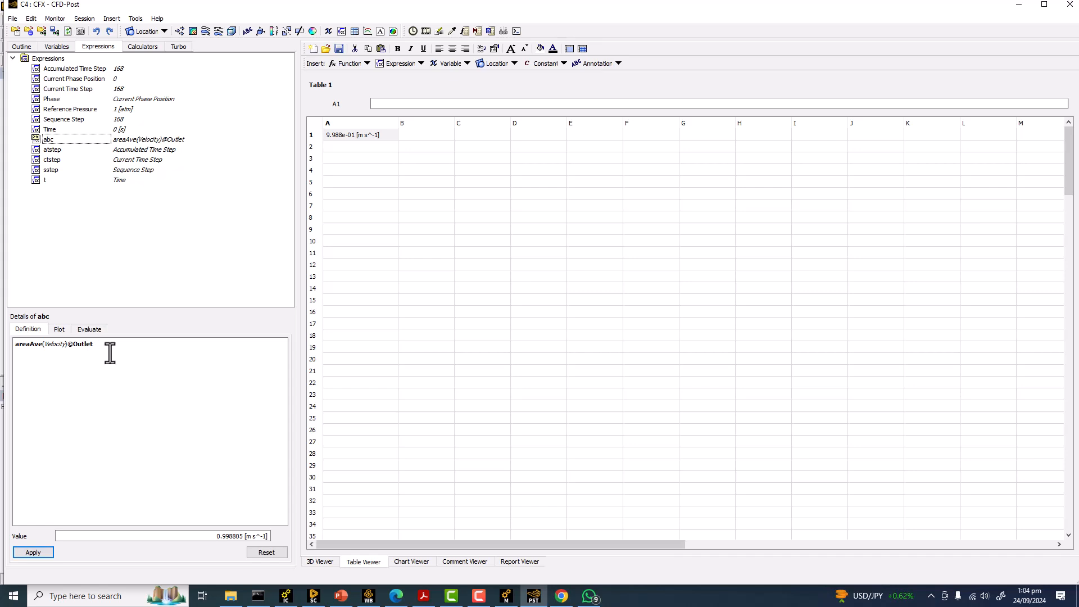
Switch to the Workbench project and open the CFX Setup cell in CFX-Pre.
click(504, 595)
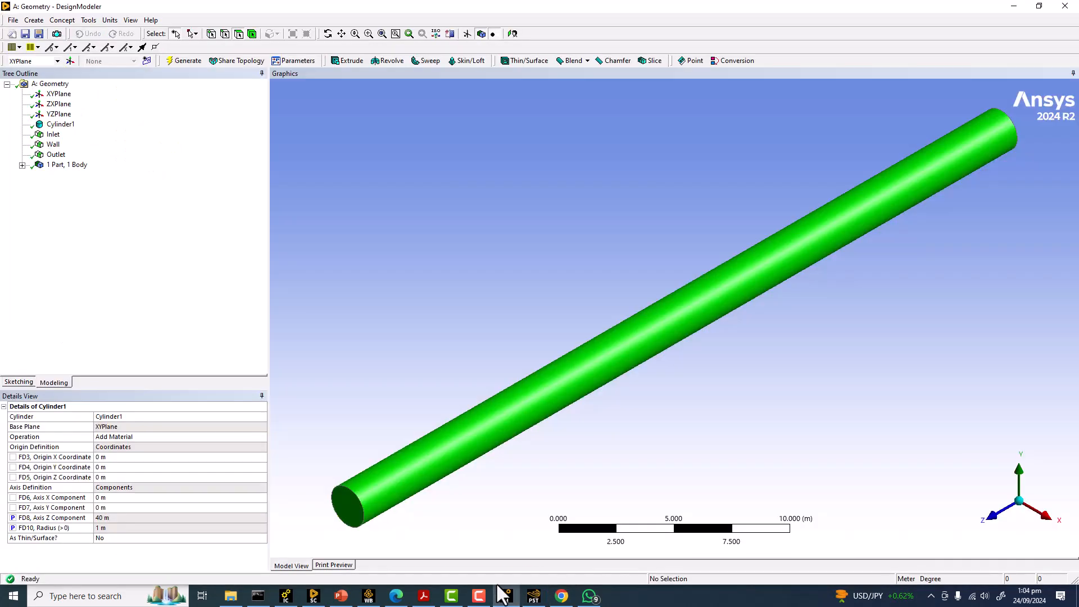
click(368, 595)
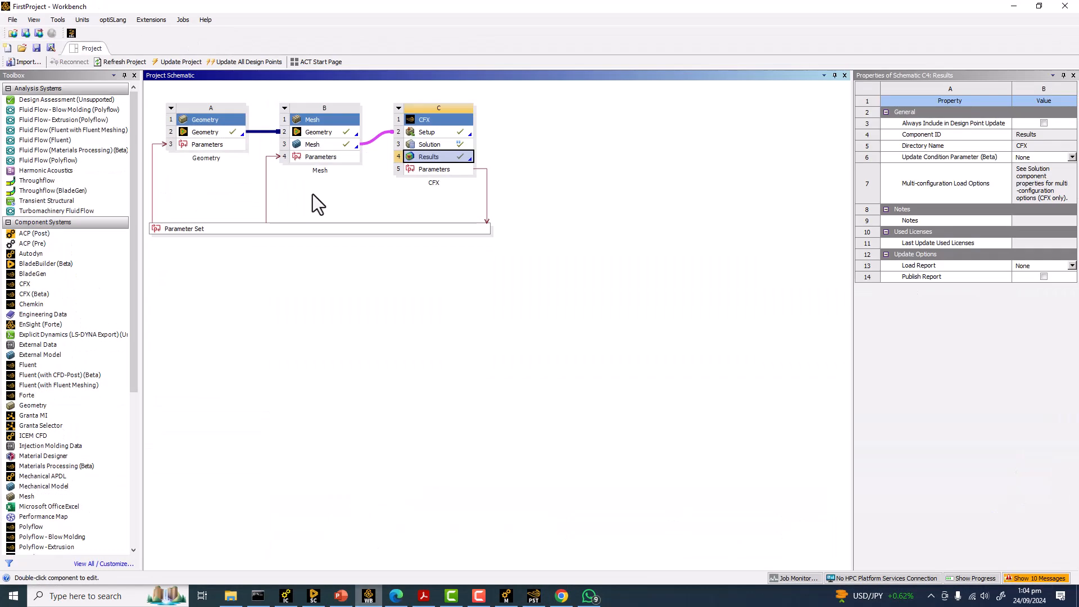
click(316, 144)
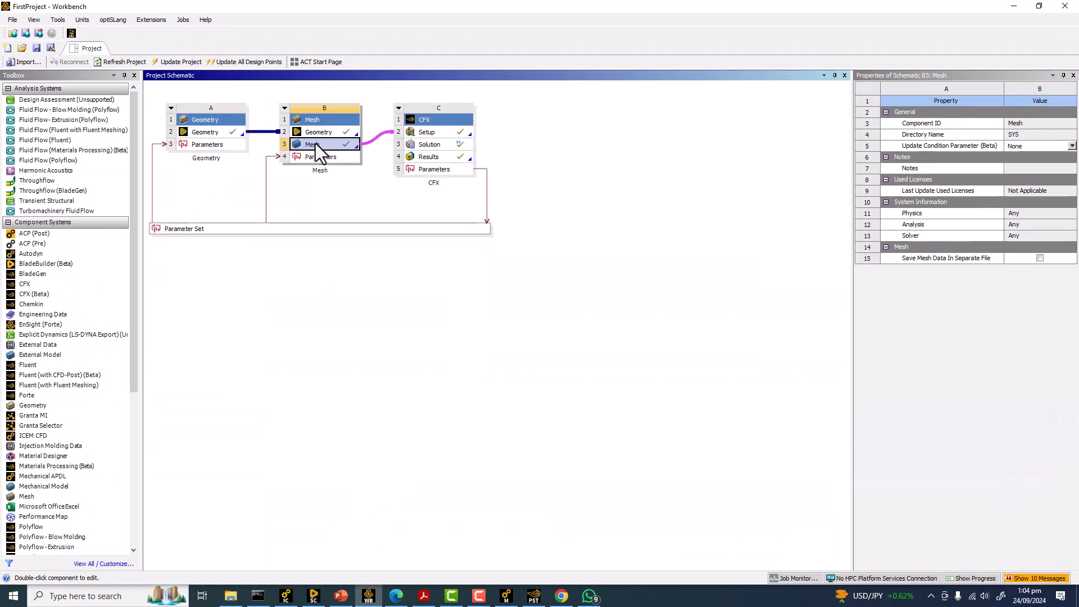
double_click(443, 131)
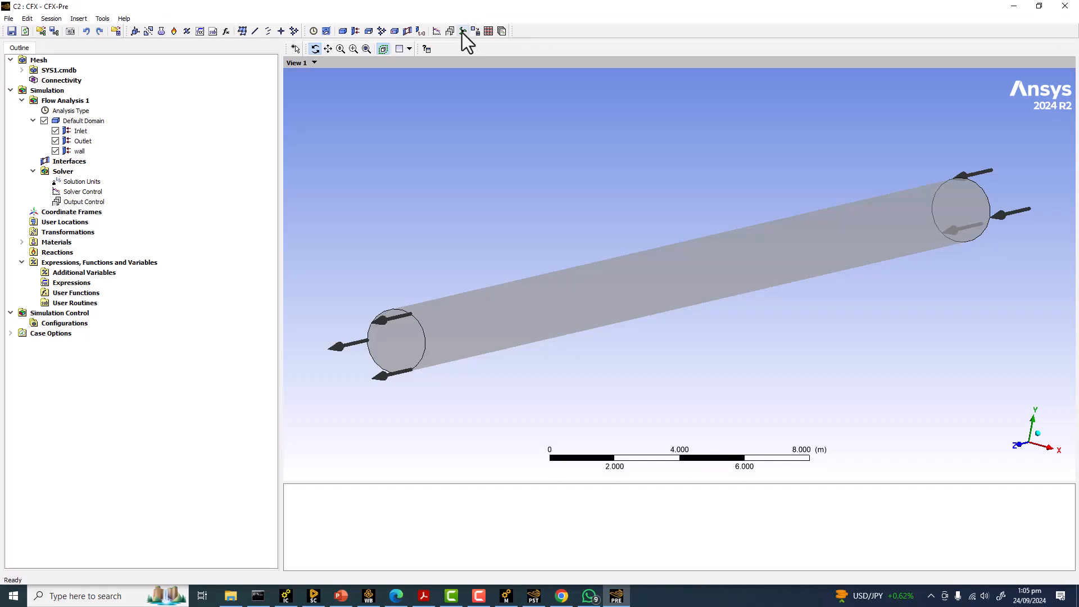
Set the maximum iterations to 150 in Solver Control, apply the change and save the CFX-Pre setup.
double_click(73, 192)
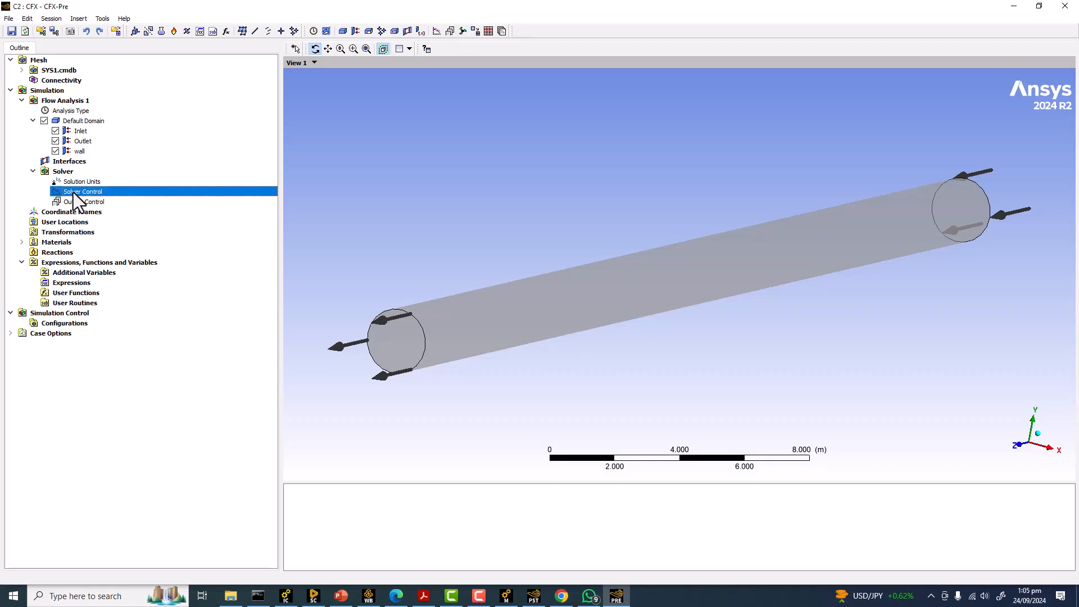
click(118, 166)
key(BackSpace)
key(BackSpace)
text(150)
click(25, 562)
click(12, 31)
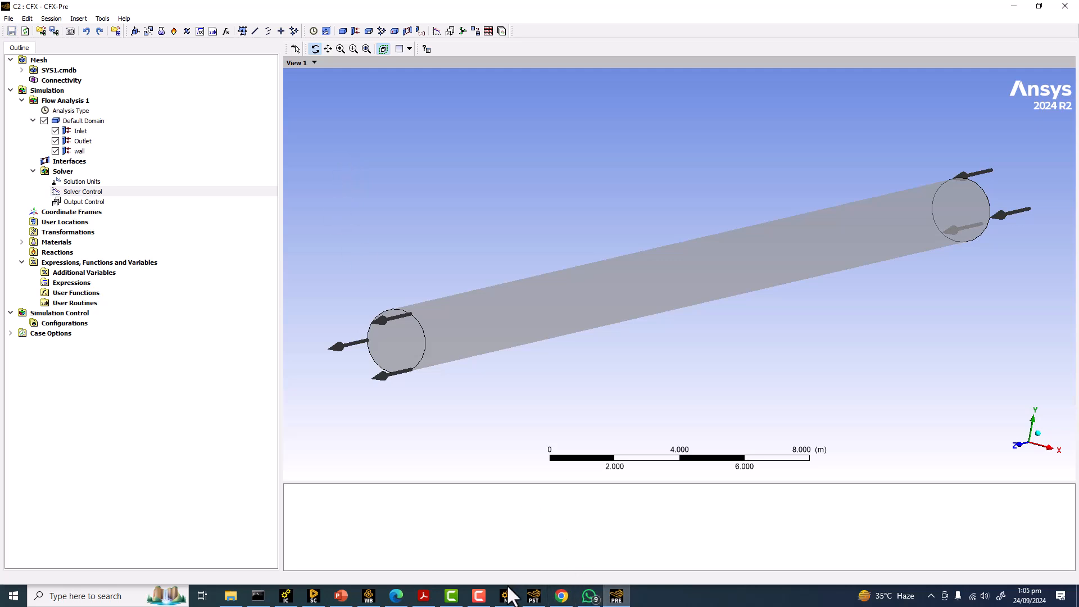
Switch back to the project schematic in Workbench.
drag(377, 594, 488, 597)
click(484, 596)
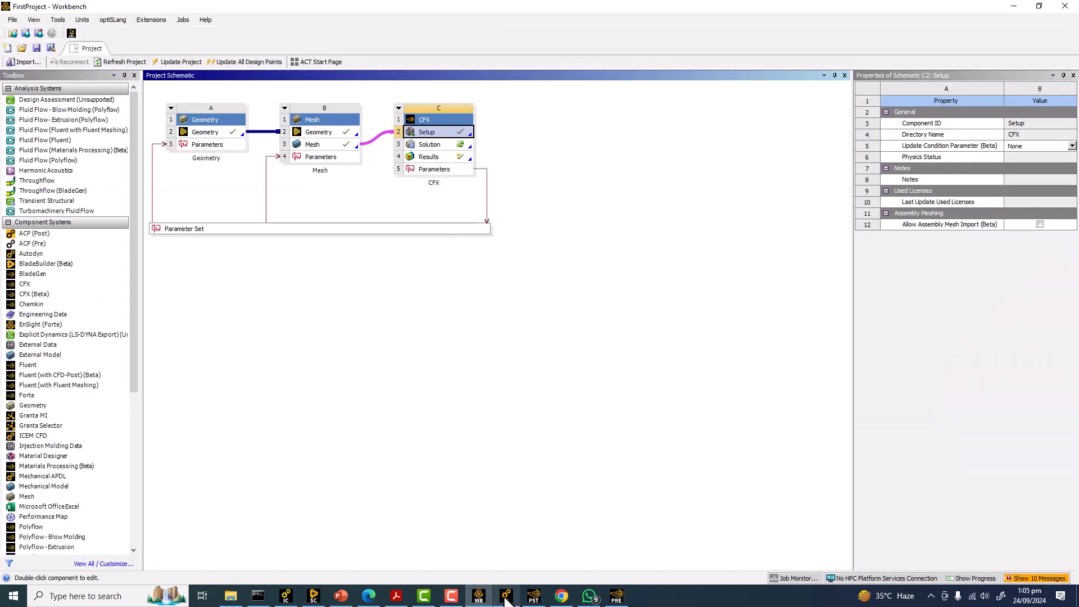
Close the open DesignModeler, CFD-Post and CFX-Pre windows and return to the Workbench project schematic.
click(502, 599)
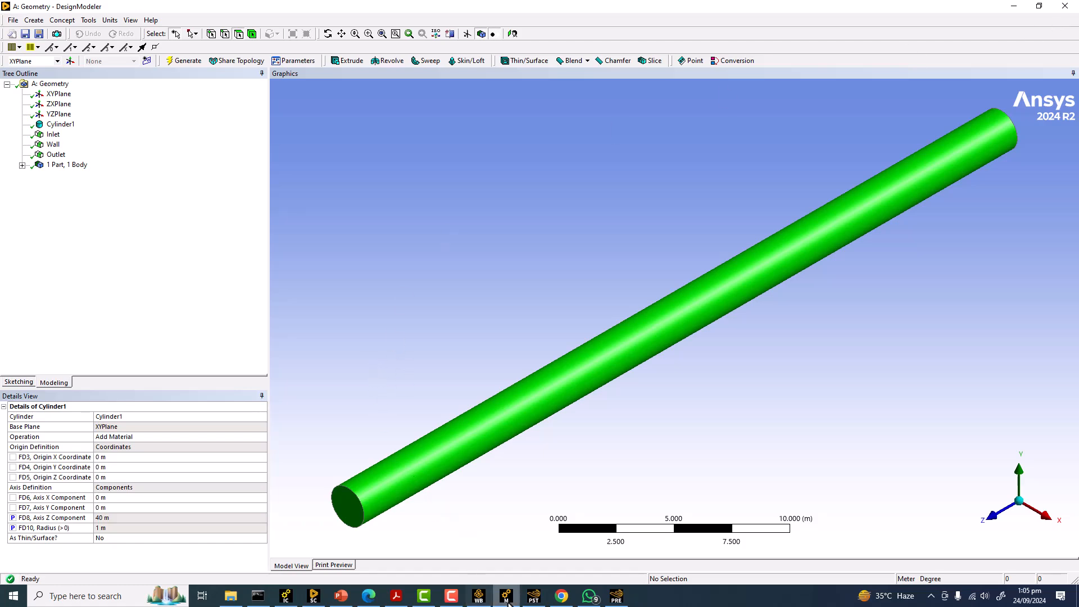
click(533, 596)
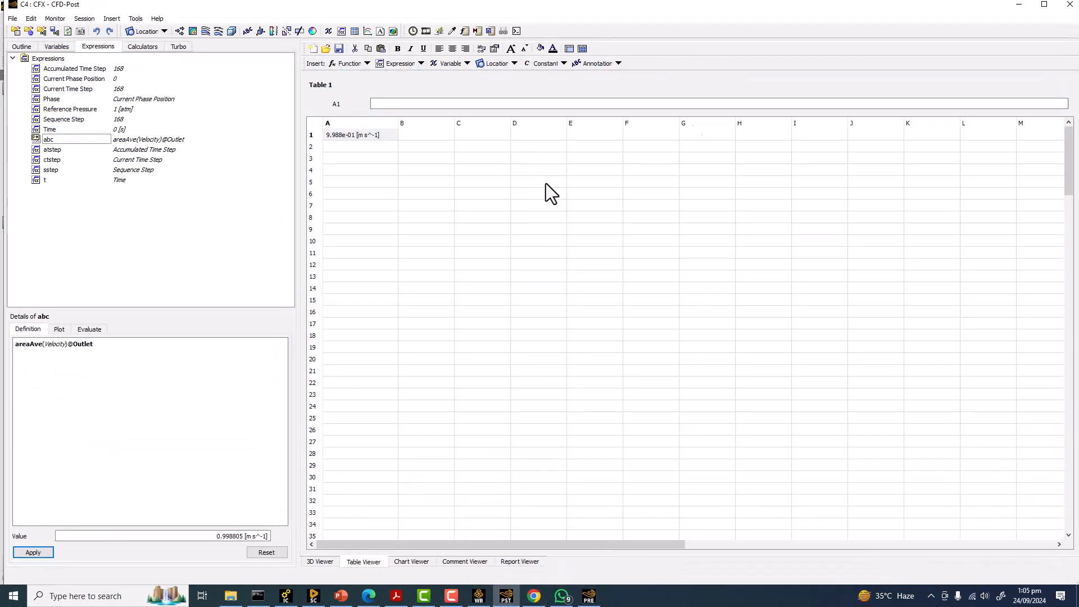
click(589, 597)
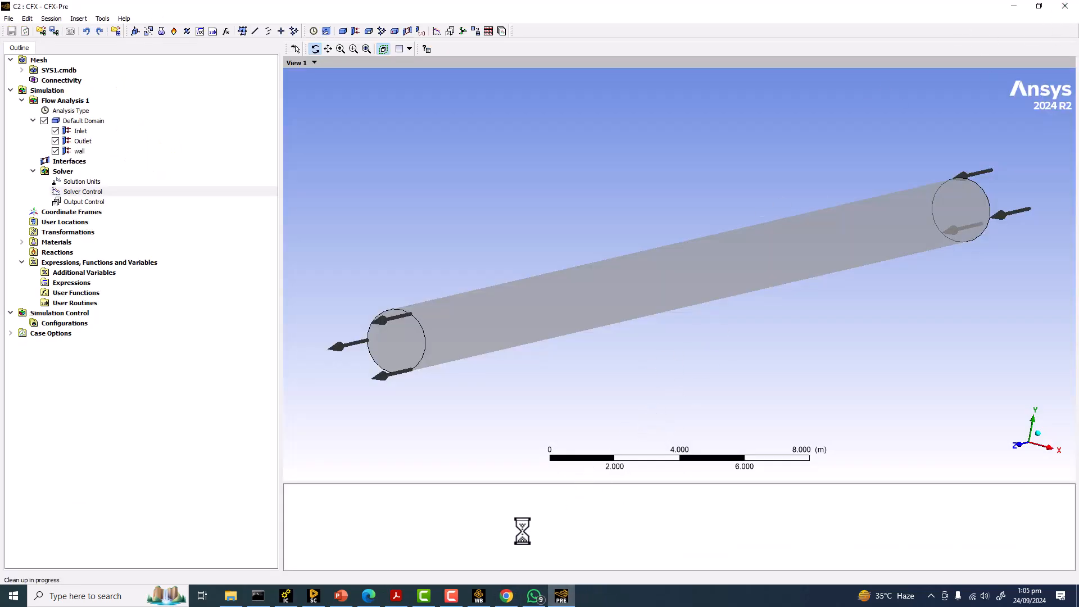
click(483, 599)
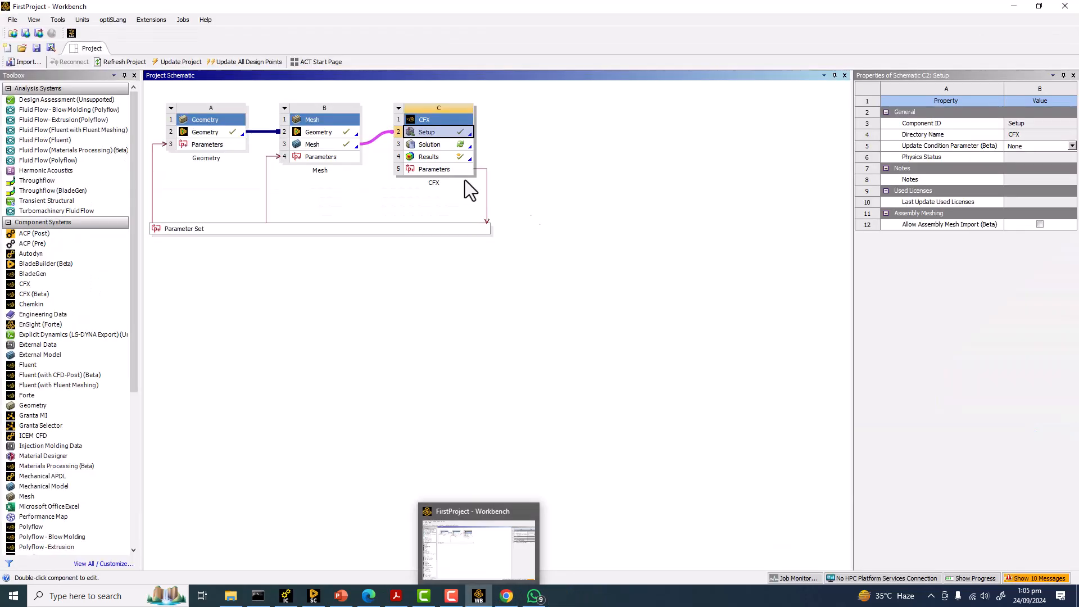
Open the Parameter Set from the project schematic.
click(574, 250)
double_click(180, 227)
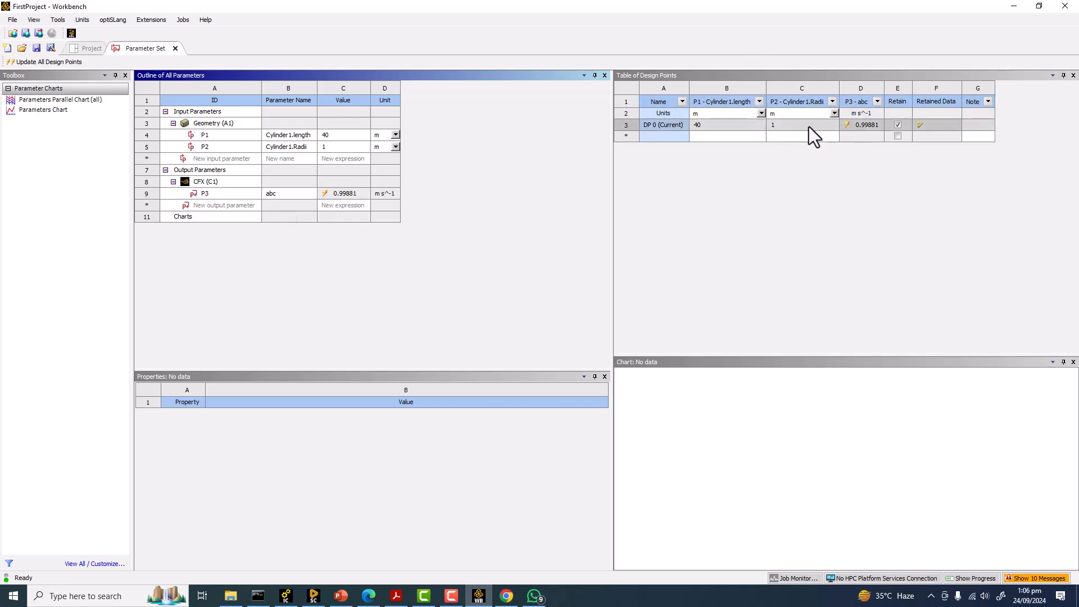
click(652, 137)
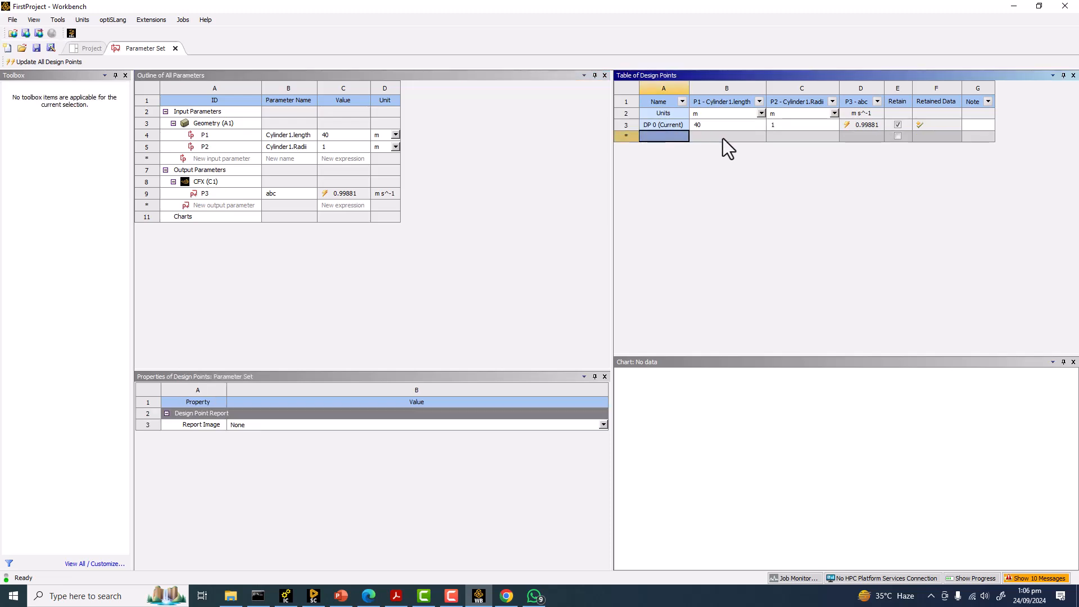
right_click(704, 136)
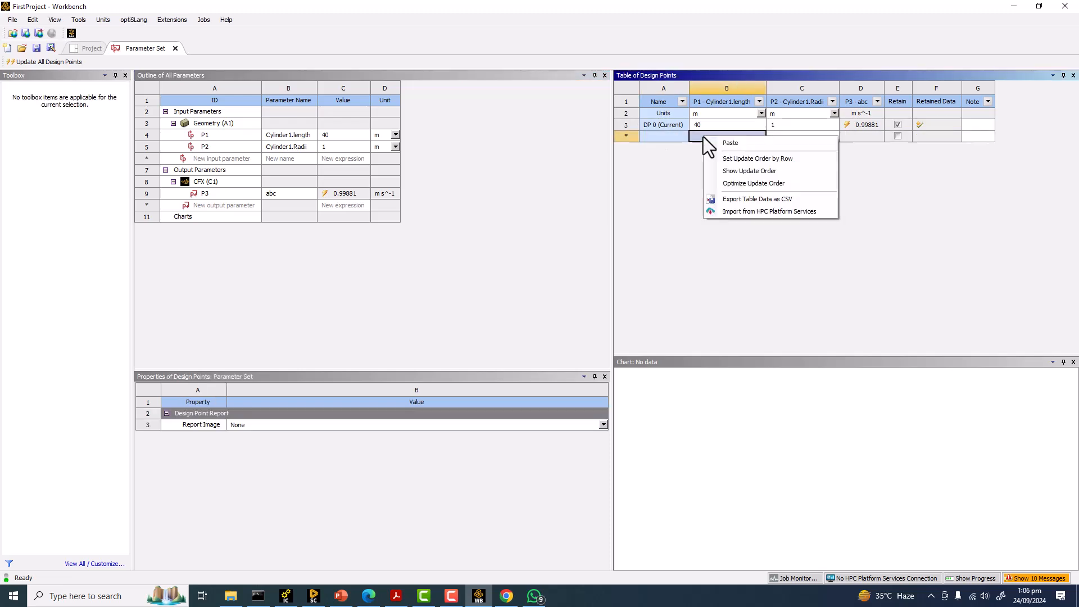
click(675, 136)
right_click(675, 137)
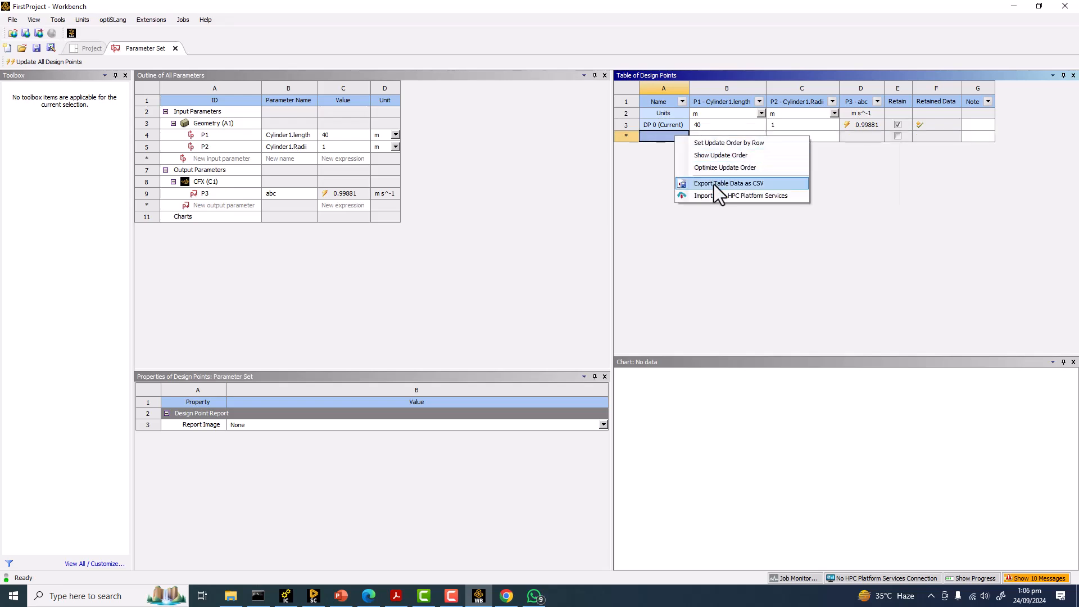
click(652, 174)
Add a new design point to the table with a cylinder radius of 0.5 m.
click(810, 138)
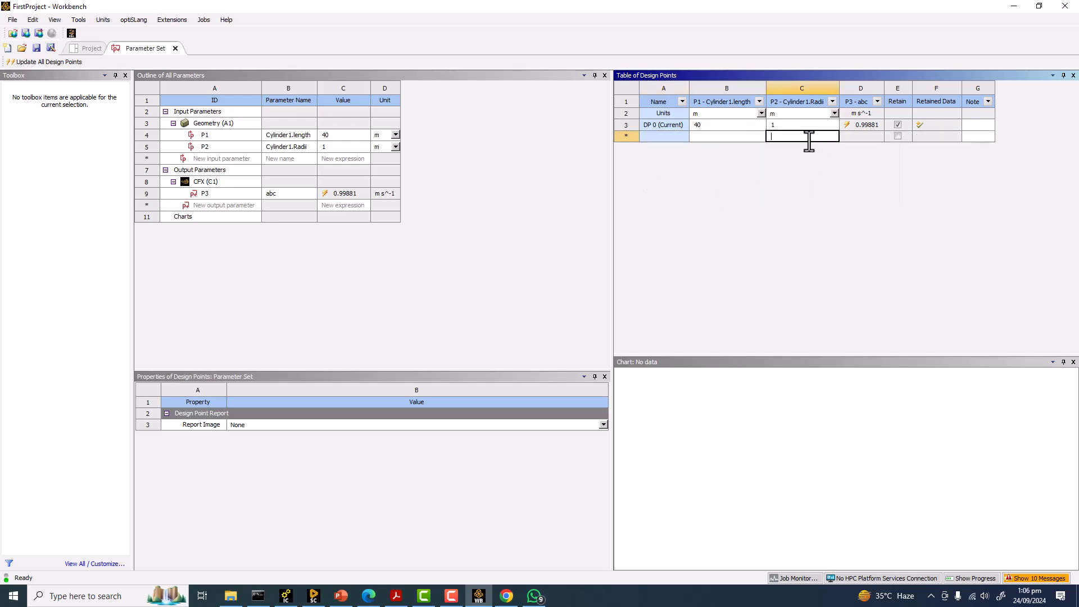
text(0.5)
key(Return)
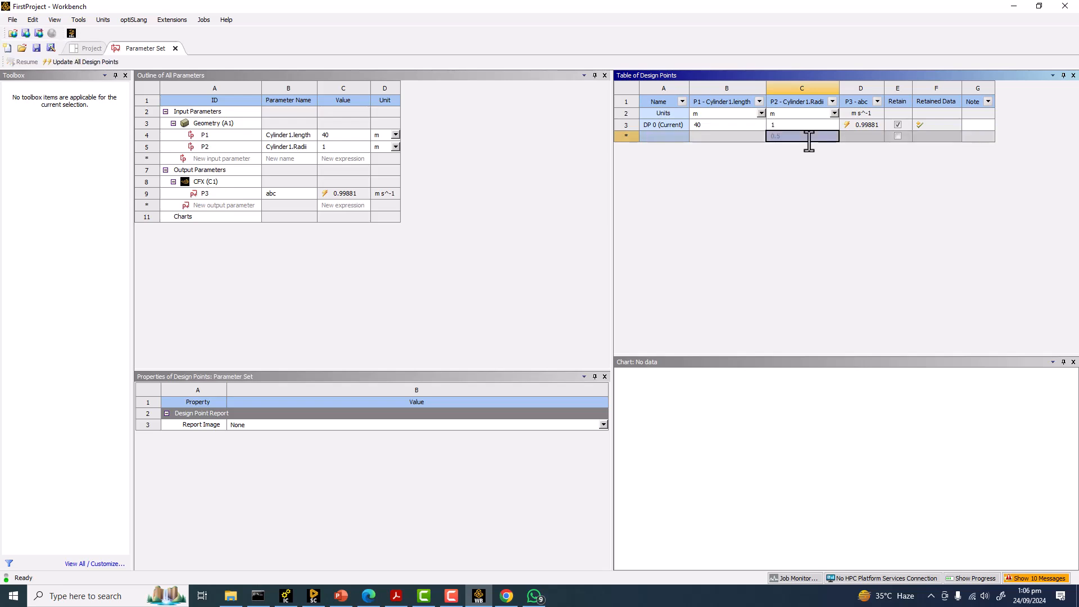
click(708, 137)
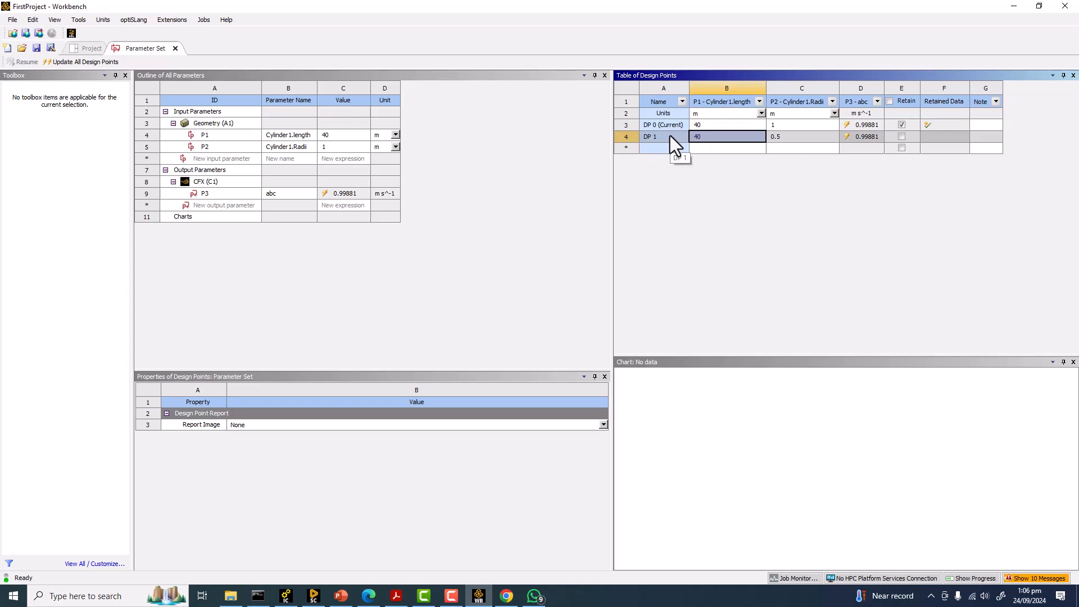
click(942, 136)
right_click(940, 137)
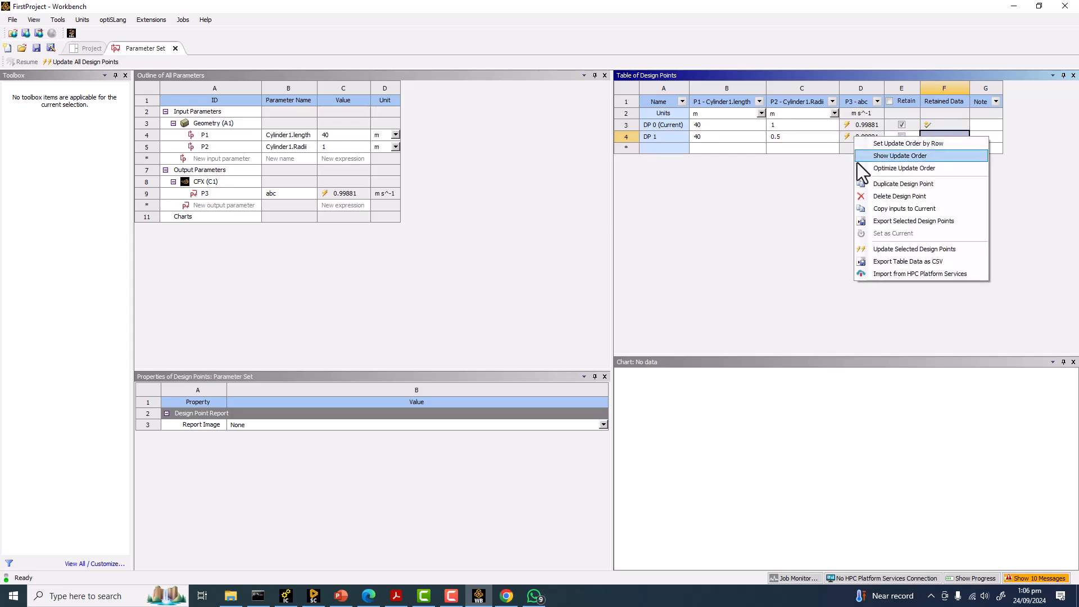
click(703, 244)
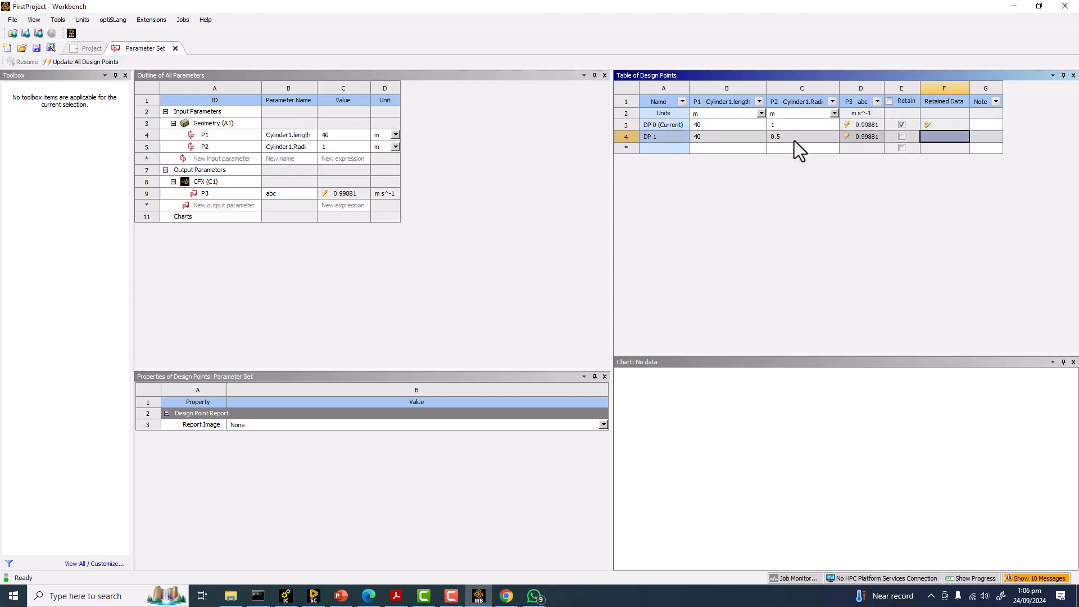
Update all design points and allow CFX 2024 R2 through the firewall on private networks.
click(79, 62)
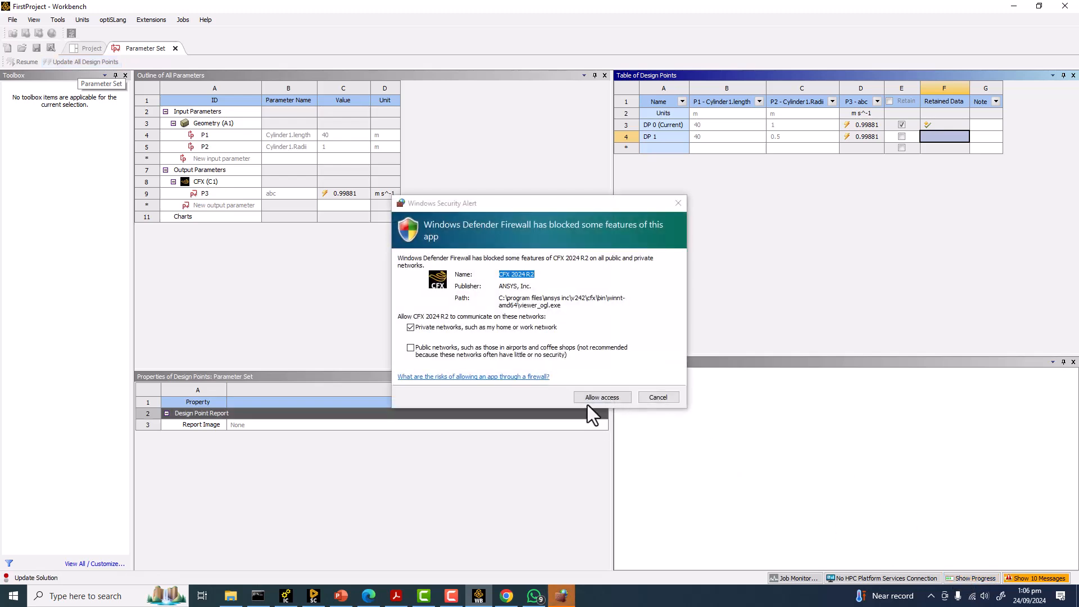
click(594, 397)
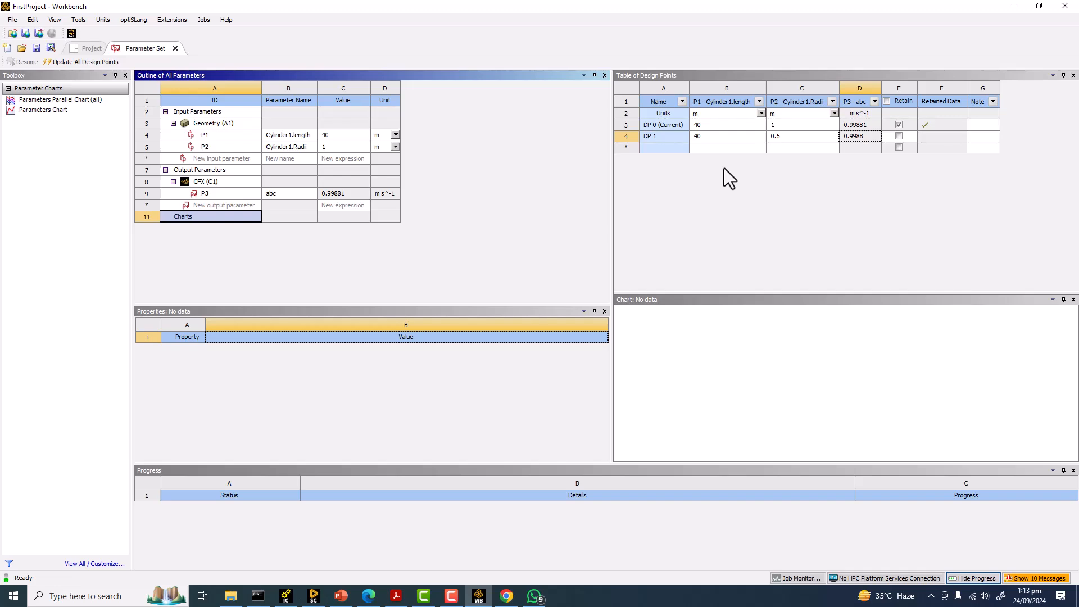
Return to the project schematic and select the Results cell of the CFX system.
click(85, 49)
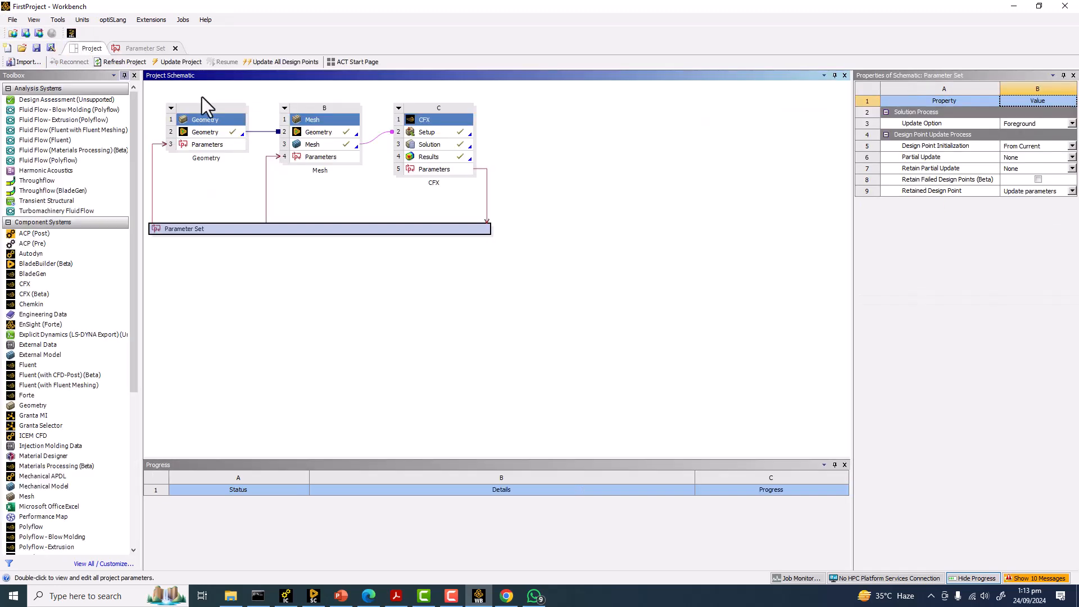
click(444, 156)
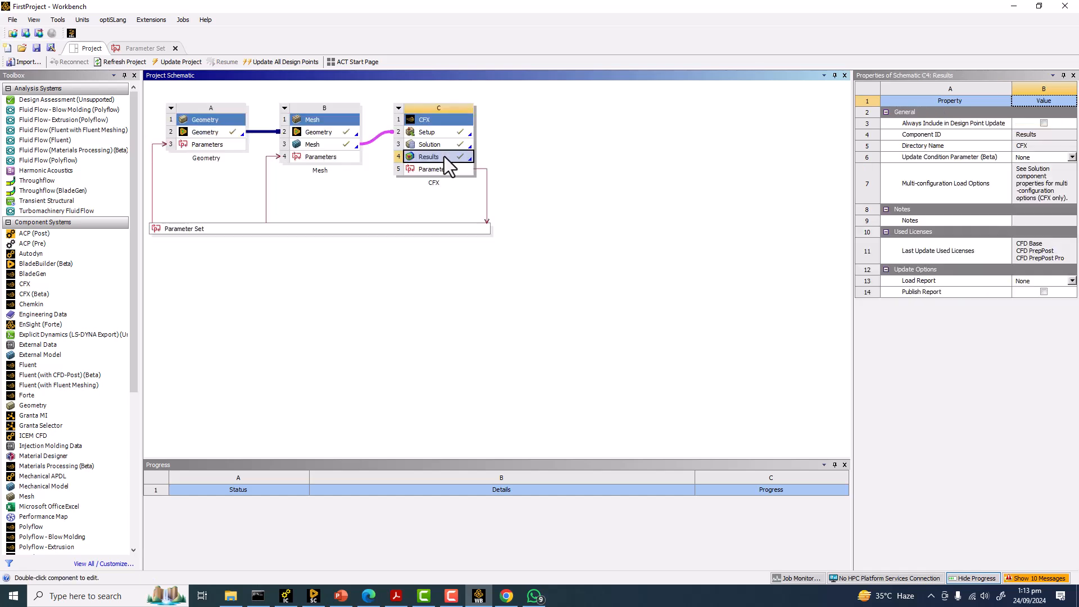